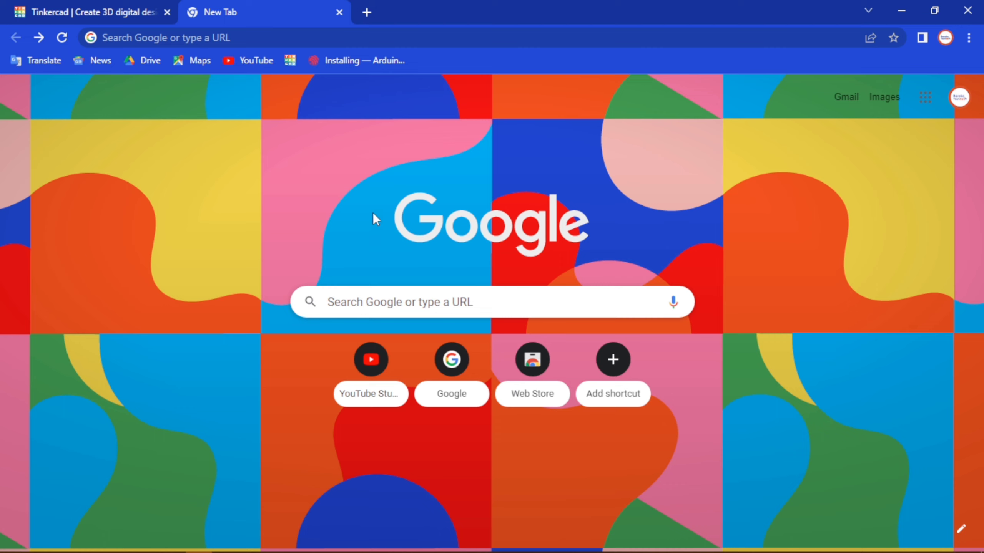
- Search the web for tinkercad, open the Tinkercad website and go to its sign-up page
{"action": "left_click", "coordinate": [260, 35]}
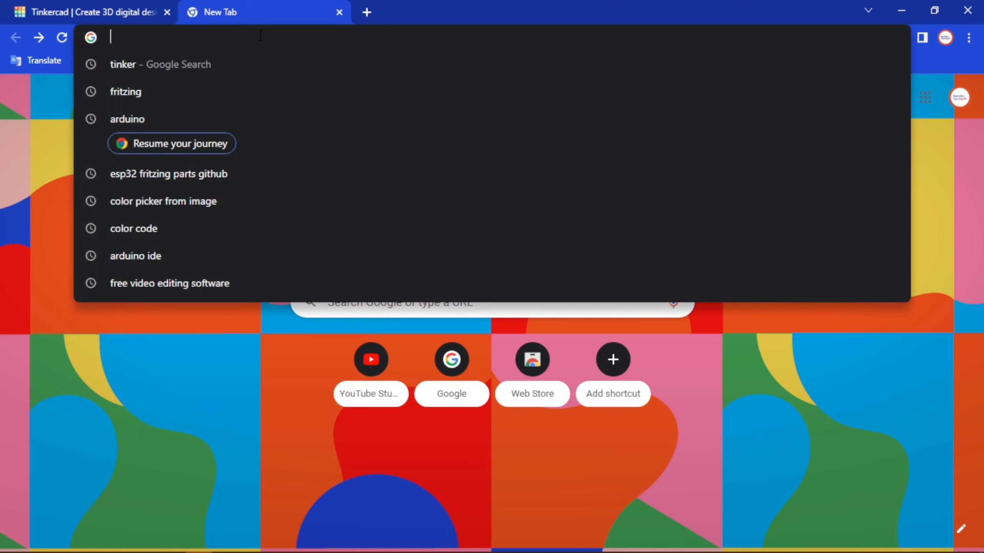
{"action": "type", "text": "ti"}
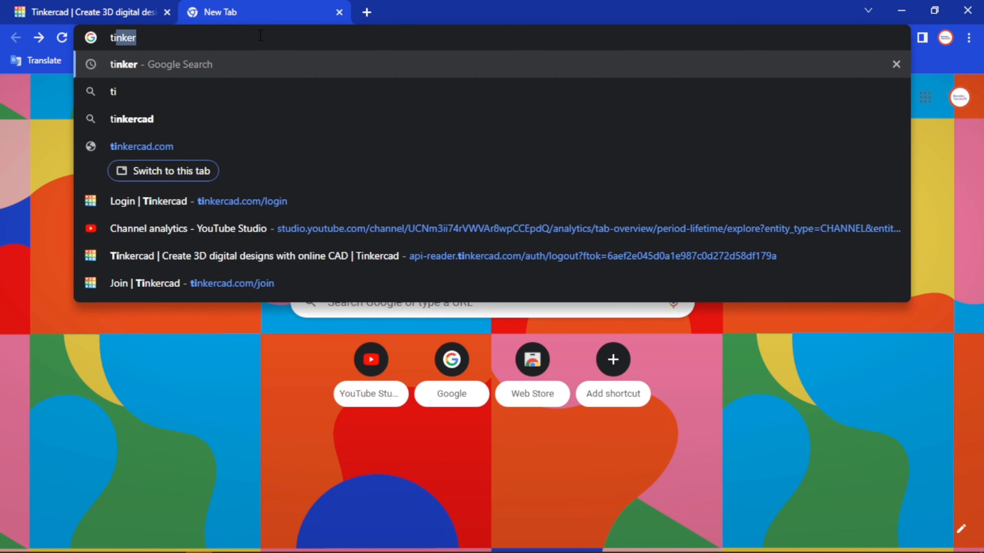
{"action": "type", "text": "nkercad"}
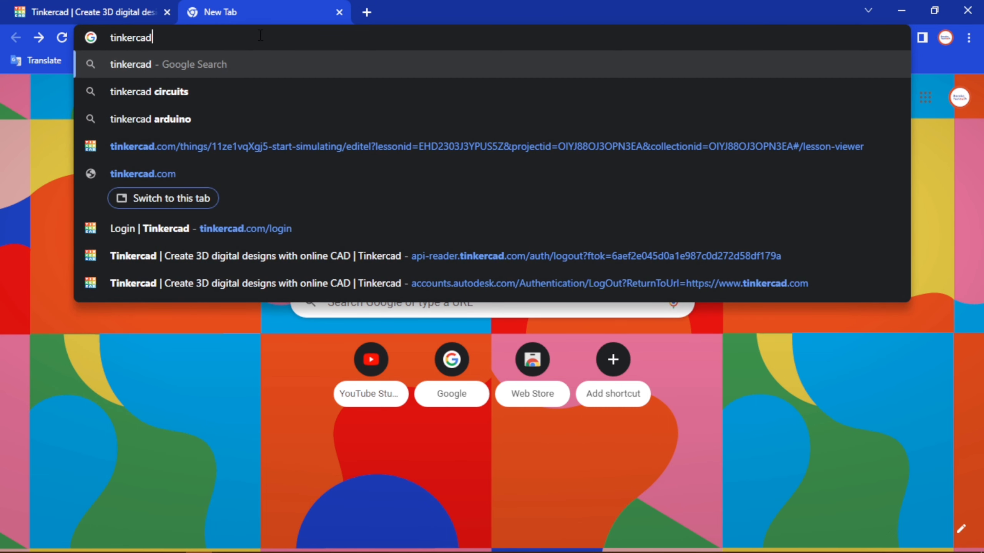
{"action": "key", "text": "Return"}
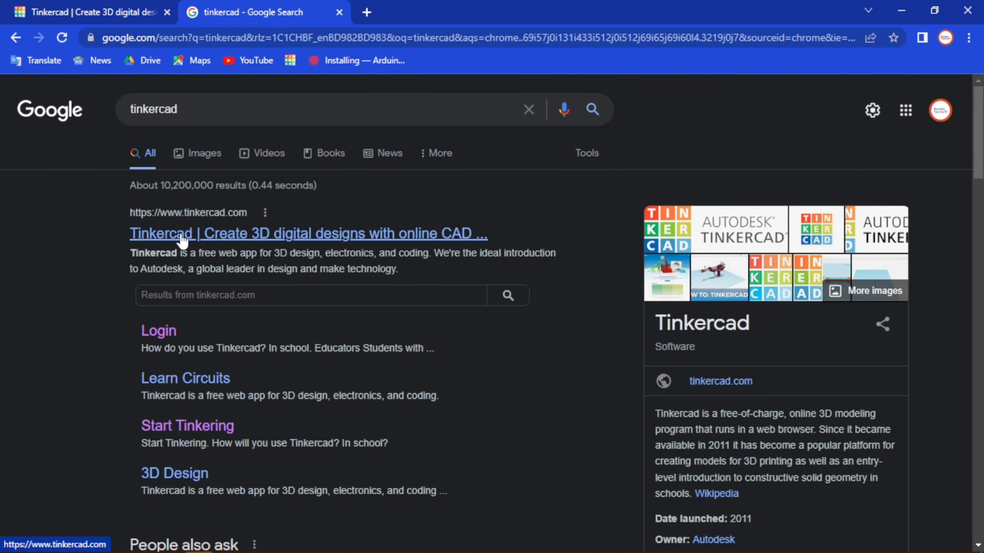
{"action": "left_click", "coordinate": [165, 237]}
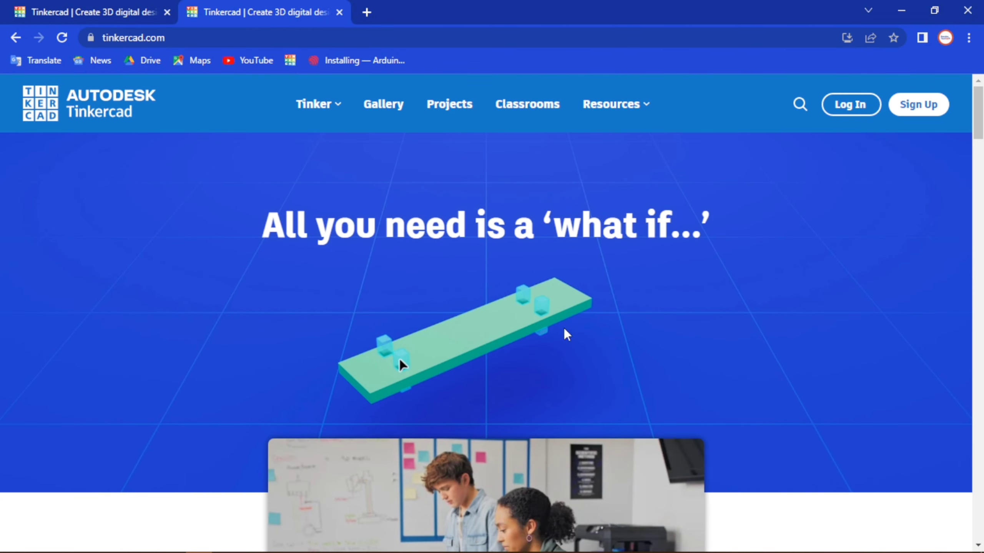
{"action": "mouse_move", "coordinate": [975, 123]}
{"action": "left_mouse_down"}
{"action": "mouse_move", "coordinate": [976, 141]}
{"action": "mouse_move", "coordinate": [976, 121]}
{"action": "left_mouse_up"}
{"action": "left_click", "coordinate": [919, 105]}
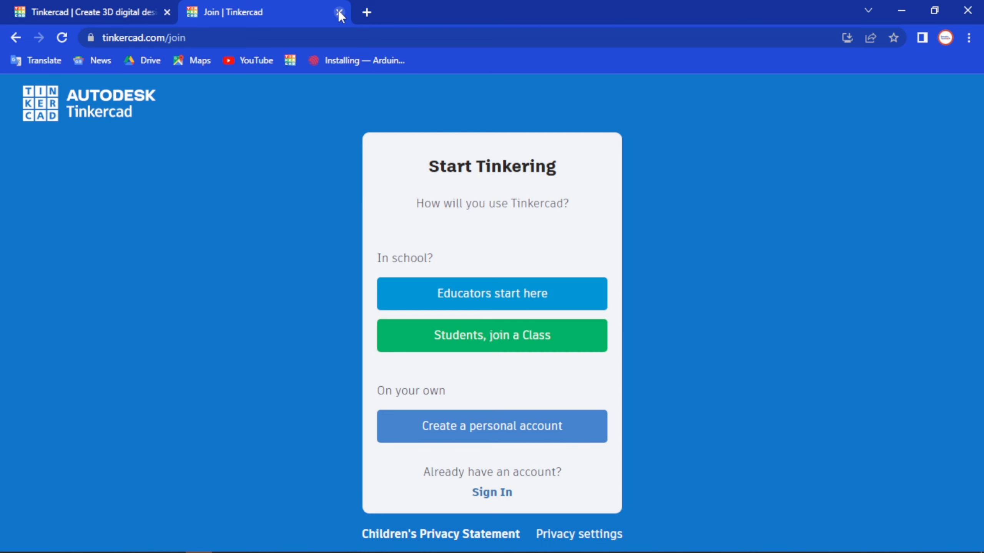
- Switch to the other open Tinkercad page and log in with a student account
{"action": "left_click", "coordinate": [115, 15]}
{"action": "left_click", "coordinate": [855, 102]}
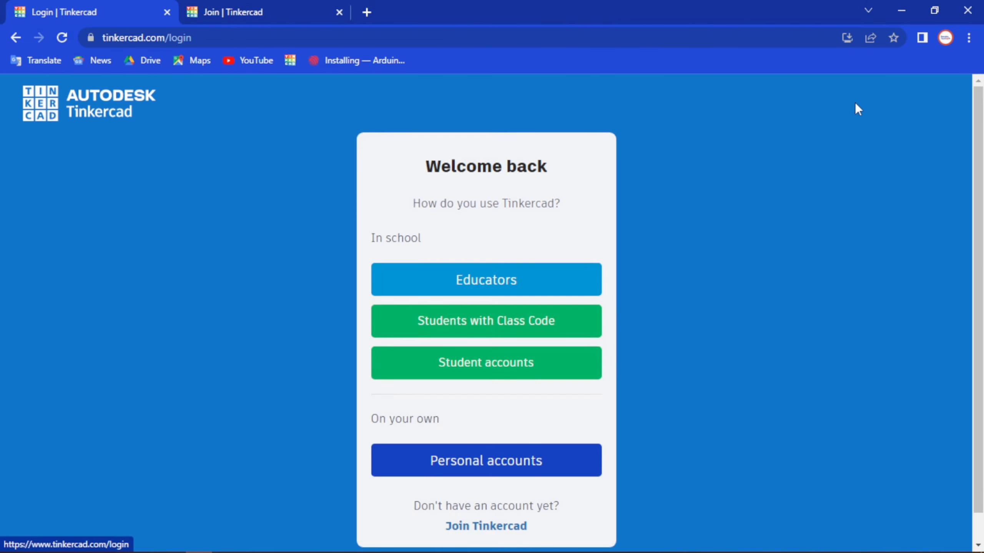
{"action": "left_click", "coordinate": [500, 358]}
{"action": "left_click", "coordinate": [457, 299]}
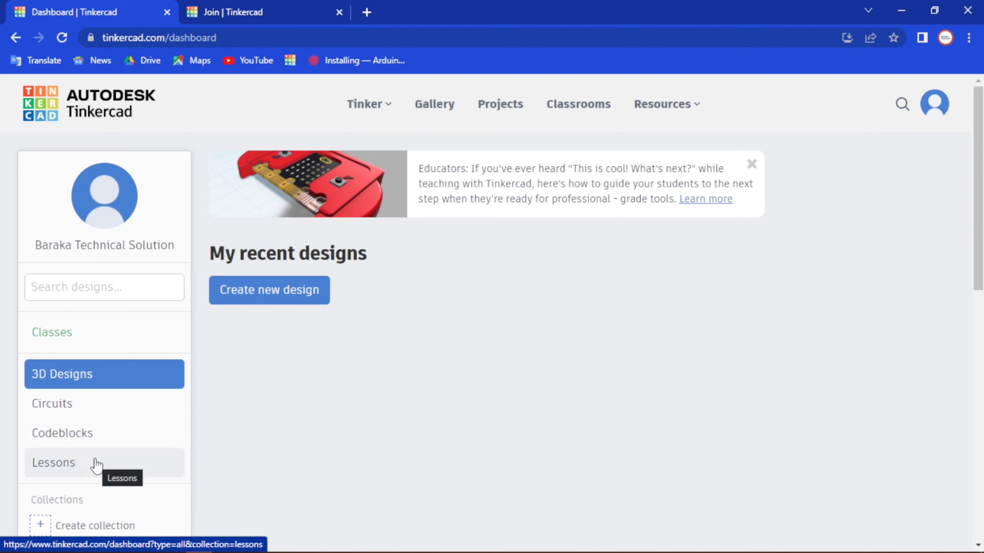
- Open the Circuits section of the dashboard and start the Try Circuits exercise
{"action": "left_click", "coordinate": [84, 410]}
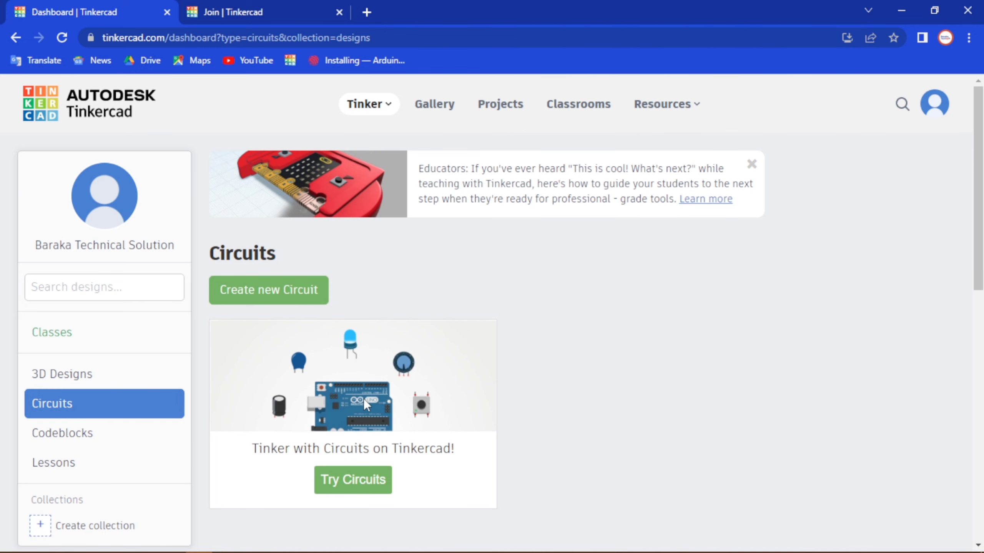
{"action": "left_click", "coordinate": [353, 480]}
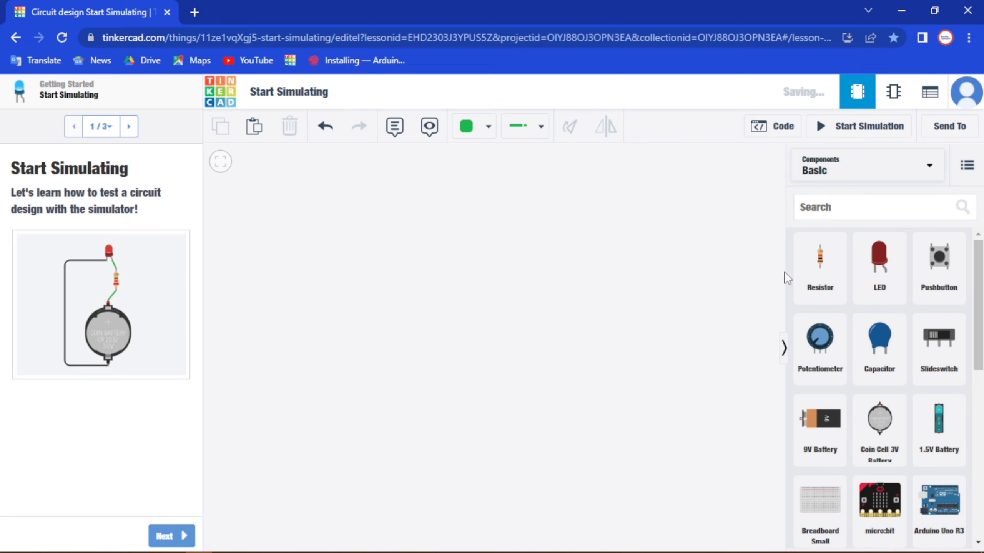
- Look through the Basic components and the full component library, and return to the Basic components
{"action": "scroll", "coordinate": [891, 330], "scroll_direction": "down", "scroll_amount": 10}
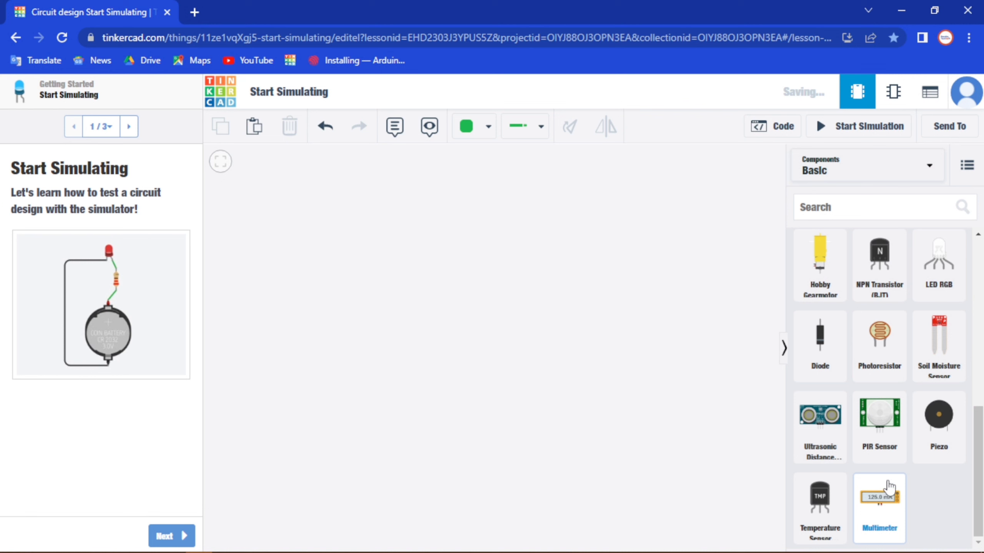
{"action": "scroll", "coordinate": [877, 392], "scroll_direction": "up", "scroll_amount": 10}
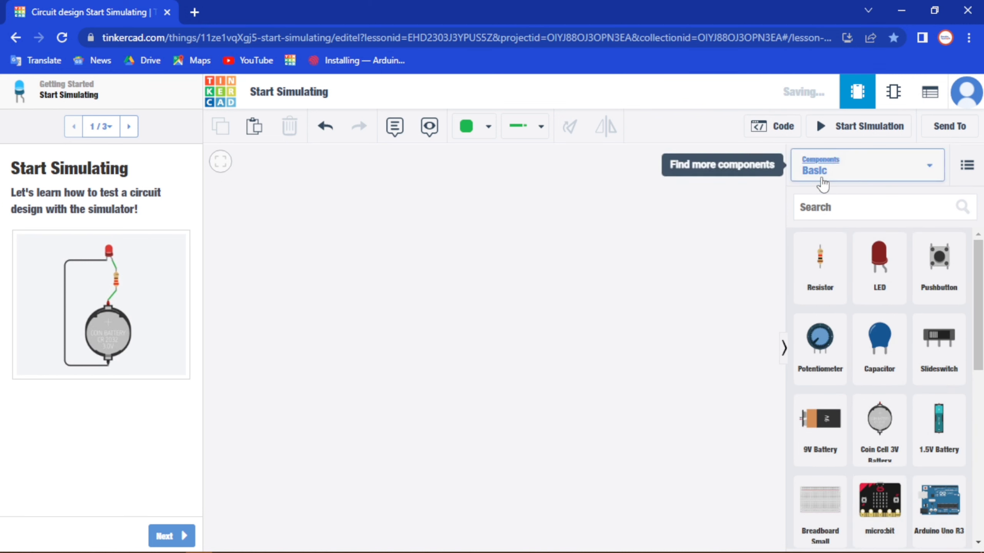
{"action": "left_click", "coordinate": [926, 172]}
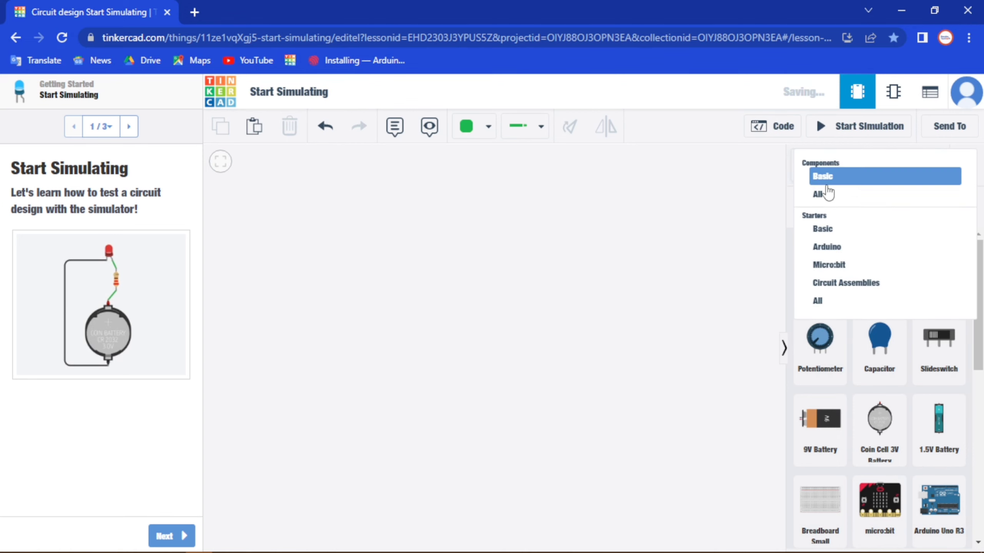
{"action": "left_click", "coordinate": [831, 203]}
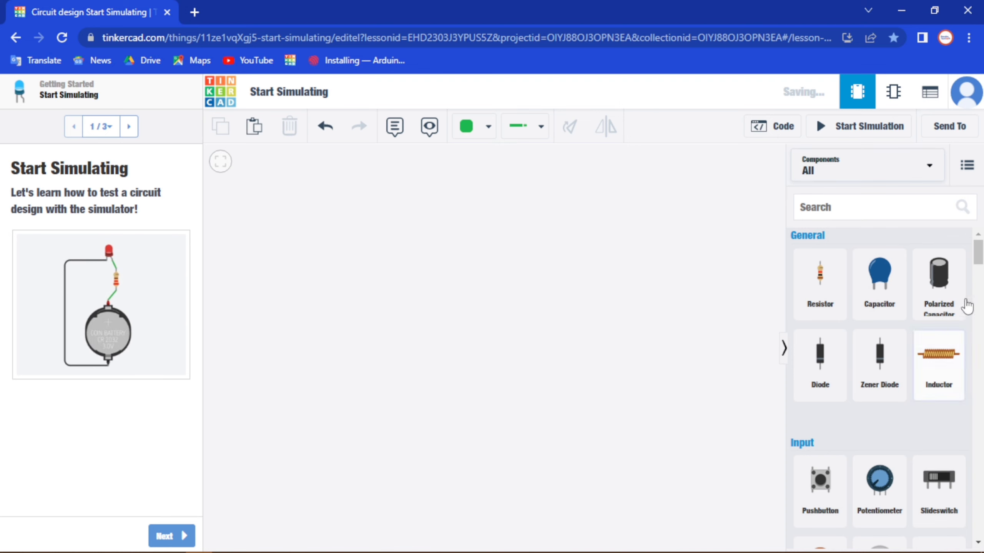
{"action": "left_click_drag", "start_coordinate": [977, 252], "coordinate": [969, 226]}
{"action": "left_click", "coordinate": [932, 169]}
{"action": "left_click", "coordinate": [837, 181]}
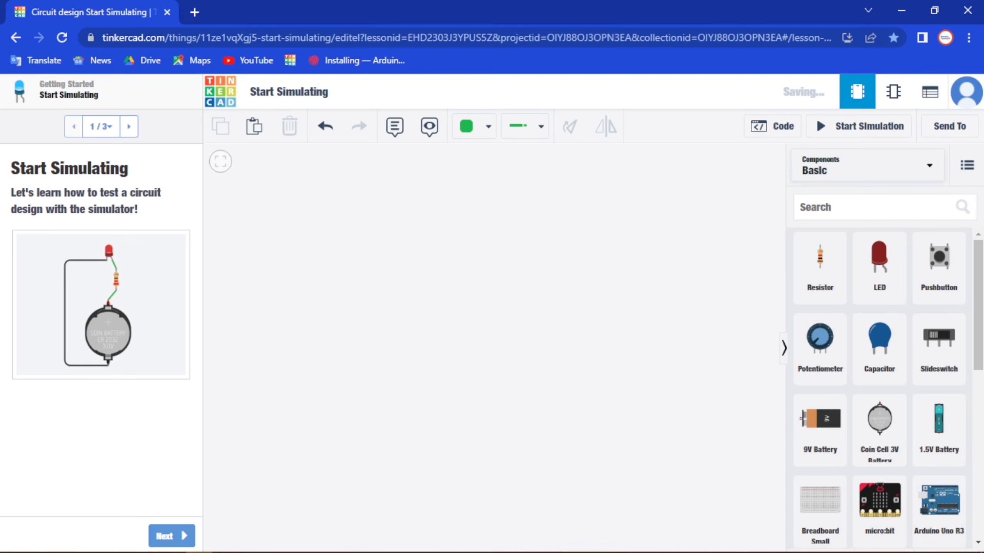
- Place a Breadboard Small in the workspace beside the component library and name it BB4
{"action": "left_click_drag", "start_coordinate": [817, 507], "coordinate": [539, 350]}
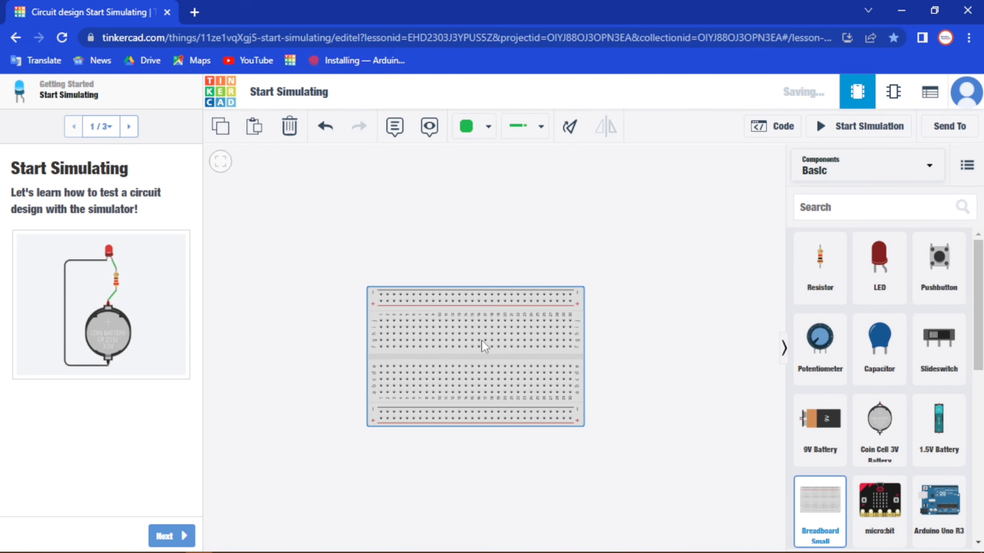
{"action": "left_click_drag", "start_coordinate": [481, 340], "coordinate": [625, 348]}
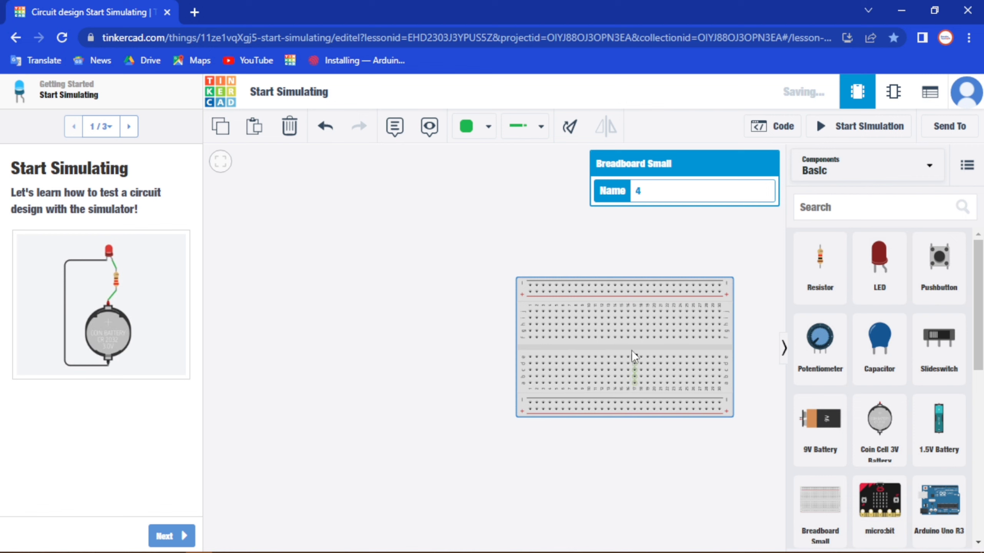
{"action": "double_click", "coordinate": [639, 192]}
{"action": "type", "text": "BB"}
{"action": "left_click", "coordinate": [642, 238]}
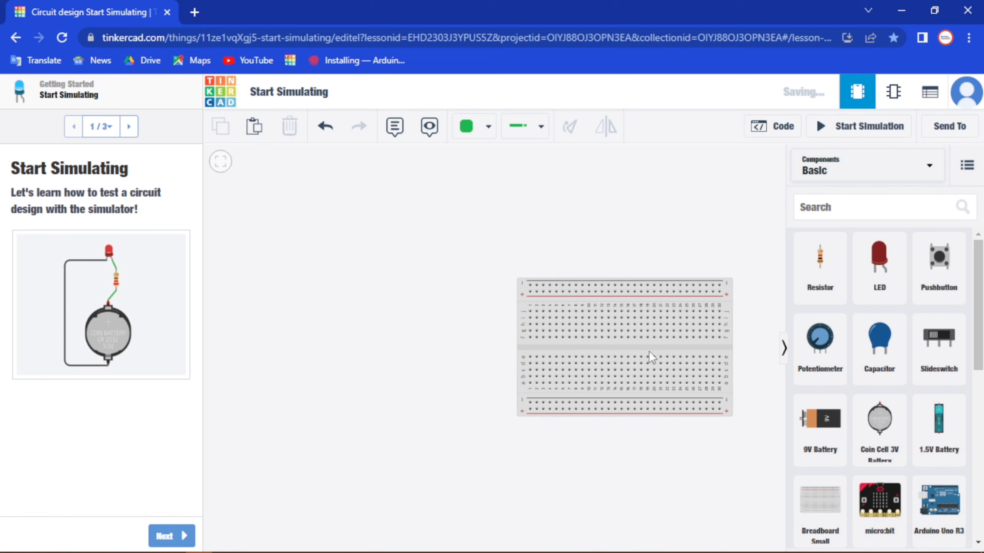
- Rotate breadboard BB4 until it stands upright, a quarter turn clockwise from its original orientation
{"action": "left_click", "coordinate": [649, 350]}
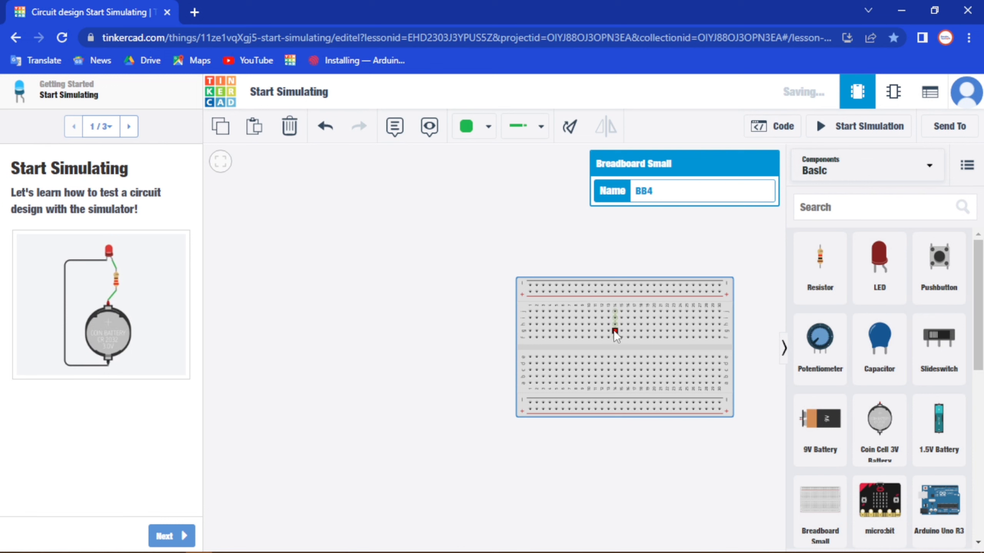
{"action": "left_click", "coordinate": [570, 128]}
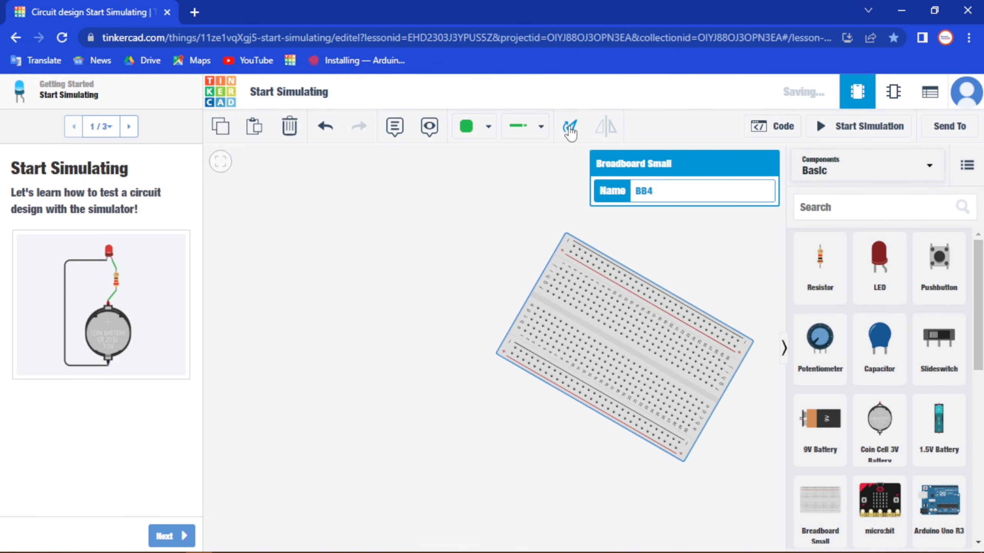
{"action": "left_click", "coordinate": [570, 128]}
{"action": "left_click", "coordinate": [570, 128]}
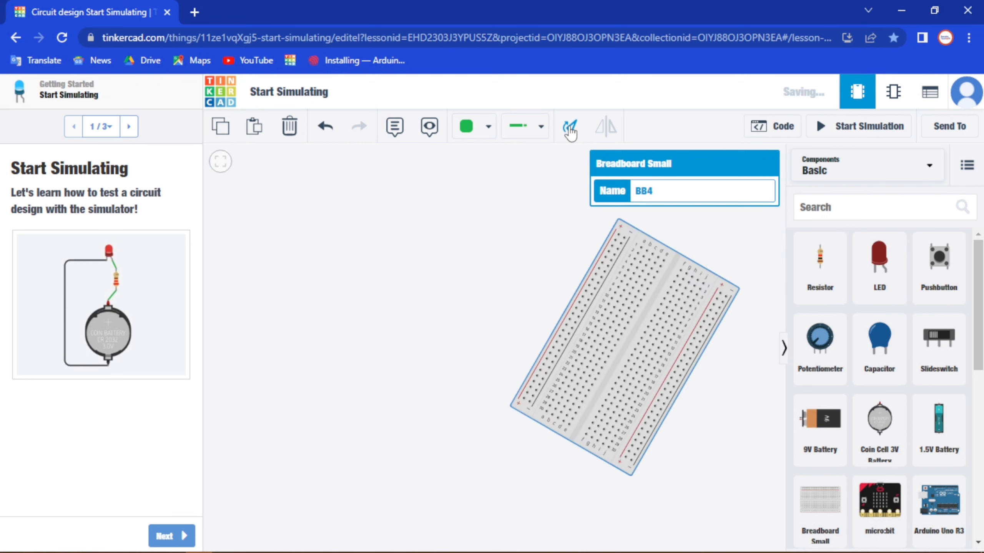
{"action": "left_click", "coordinate": [570, 128]}
{"action": "left_click", "coordinate": [570, 128]}
{"action": "left_click", "coordinate": [570, 128]}
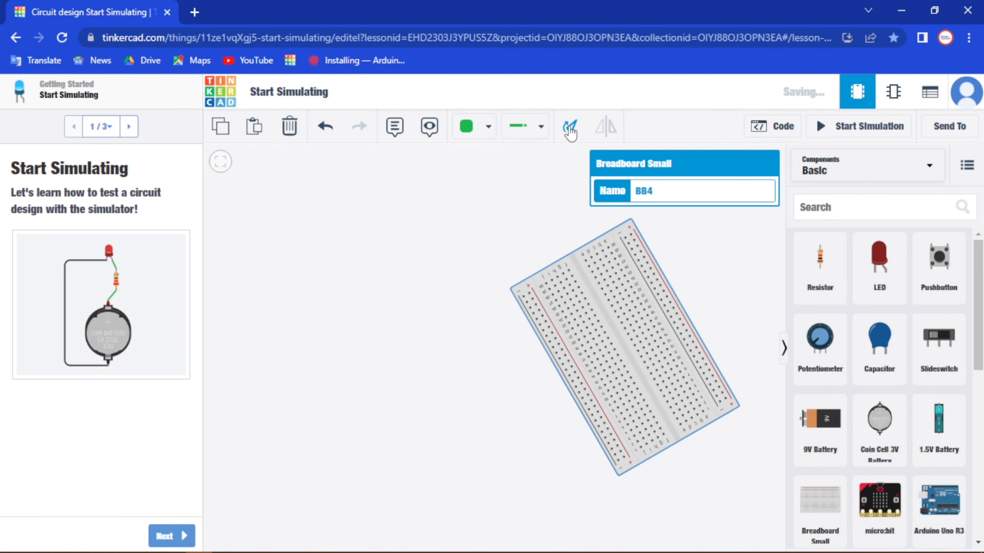
{"action": "left_click", "coordinate": [570, 128]}
{"action": "left_click", "coordinate": [570, 128]}
{"action": "left_click", "coordinate": [570, 128]}
{"action": "left_click", "coordinate": [570, 128]}
{"action": "left_click", "coordinate": [570, 128]}
{"action": "left_click", "coordinate": [570, 128]}
{"action": "left_click", "coordinate": [570, 128]}
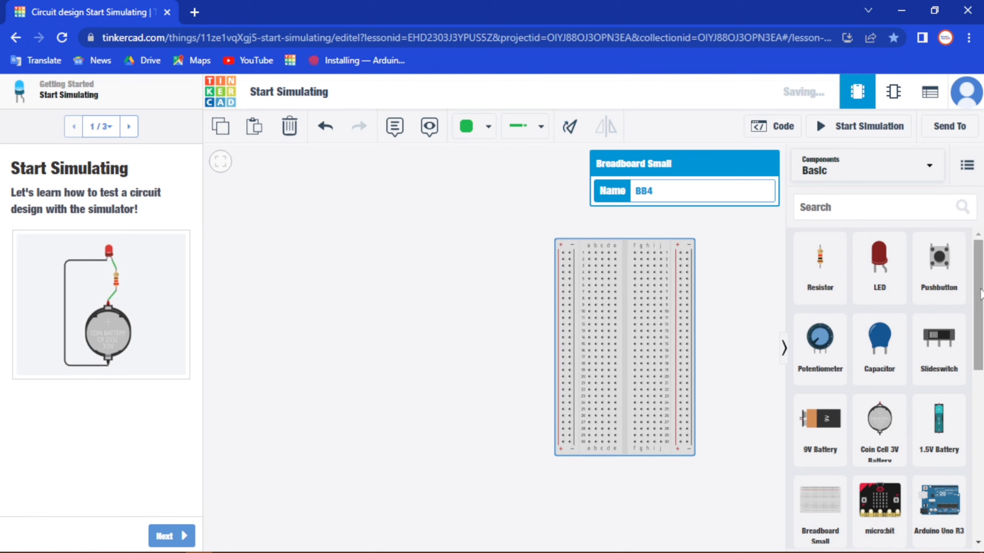
- Add an Arduino Uno R3 to the workspace beside the upright breadboard
{"action": "left_click_drag", "start_coordinate": [981, 294], "coordinate": [981, 372]}
{"action": "left_click", "coordinate": [937, 309]}
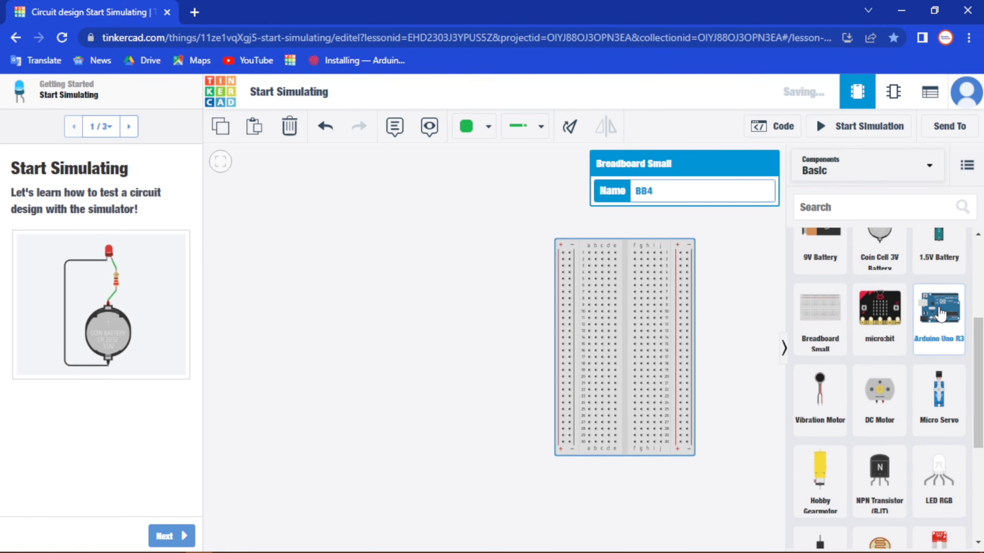
{"action": "left_click", "coordinate": [399, 335]}
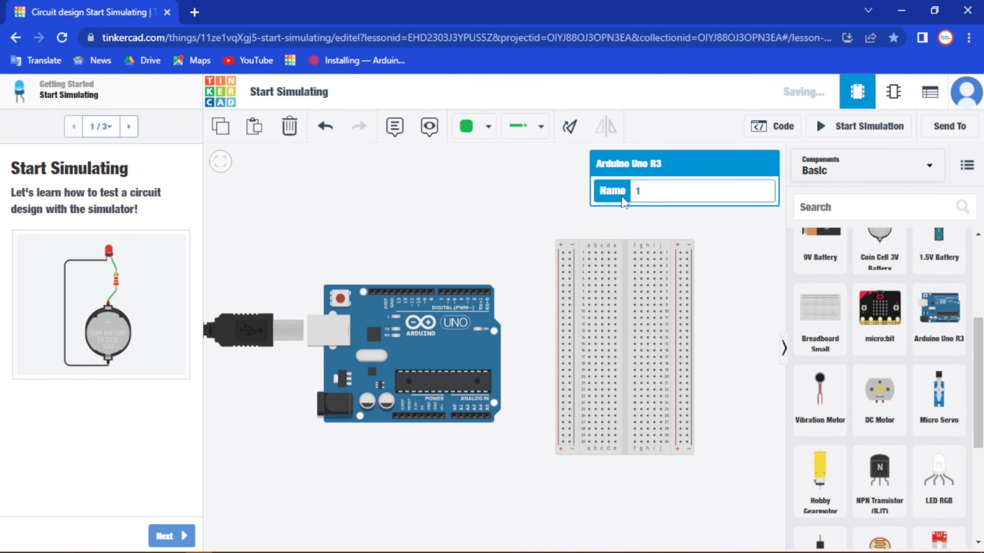
- Rotate the Arduino Uno R3 through a full turn back to its horizontal orientation
{"action": "left_click", "coordinate": [570, 129]}
{"action": "left_click", "coordinate": [569, 129]}
{"action": "left_click", "coordinate": [570, 129]}
{"action": "left_click", "coordinate": [569, 128]}
{"action": "left_click", "coordinate": [569, 128]}
{"action": "left_click", "coordinate": [569, 129]}
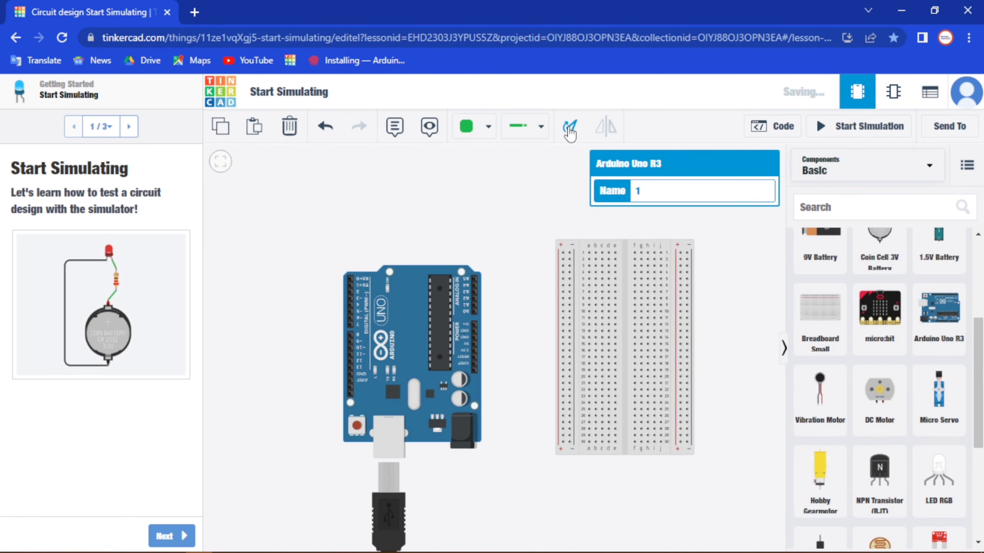
{"action": "left_click", "coordinate": [570, 129]}
{"action": "left_click", "coordinate": [569, 129]}
{"action": "left_click", "coordinate": [570, 129]}
- Name the Arduino Uno R3 board Arduino
{"action": "left_click", "coordinate": [654, 192]}
{"action": "double_click", "coordinate": [665, 193]}
{"action": "type", "text": "Arduin"}
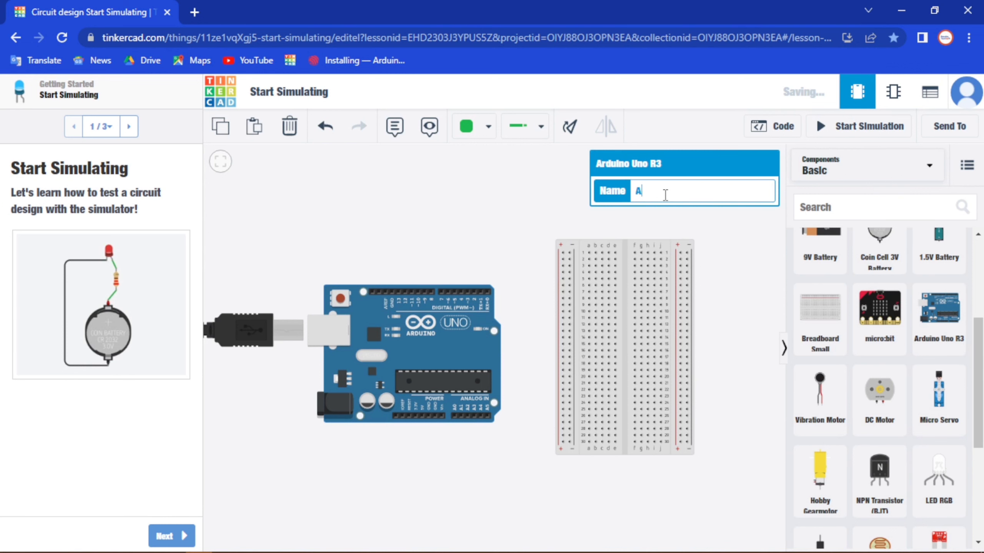
{"action": "type", "text": "o"}
{"action": "left_click_drag", "start_coordinate": [979, 354], "coordinate": [979, 281]}
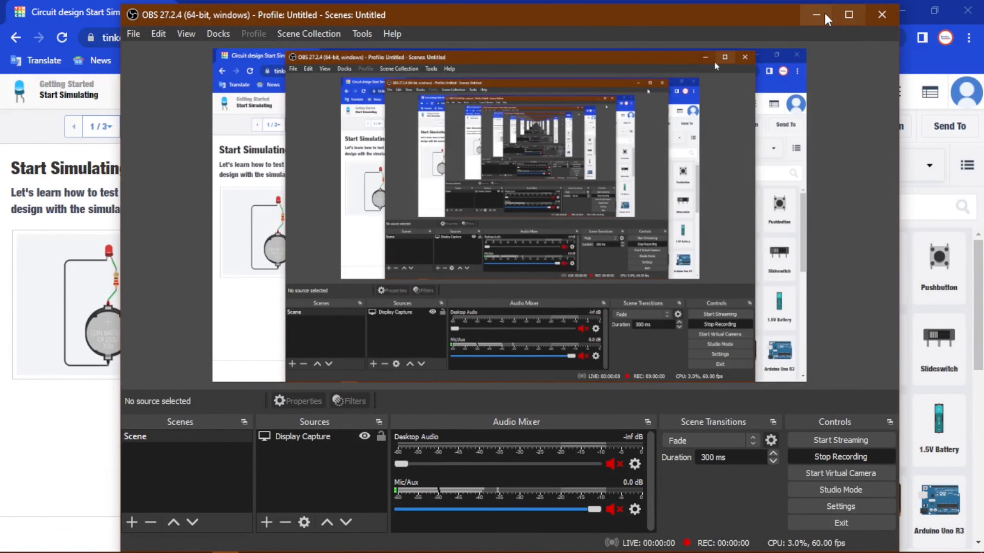
{"action": "left_click", "coordinate": [823, 12]}
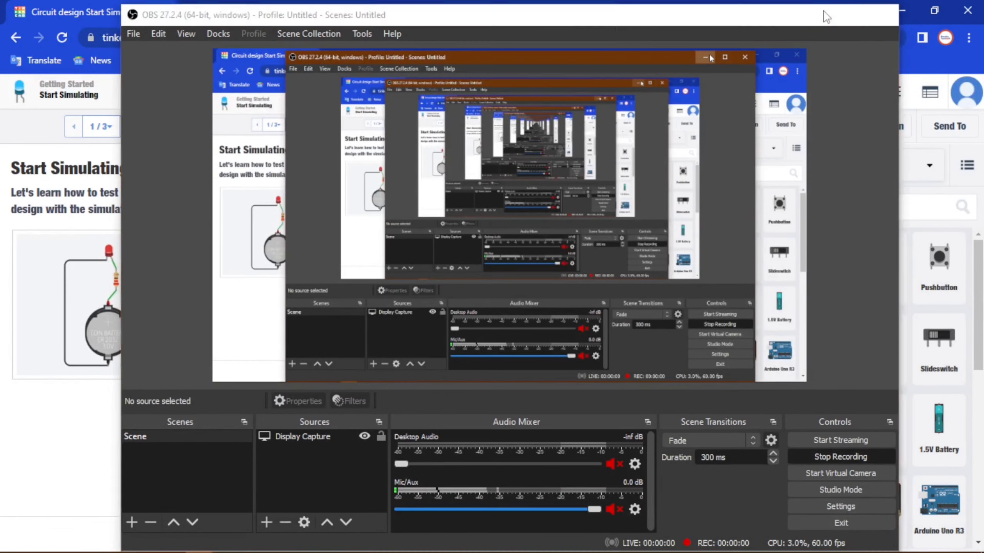
{"action": "left_click", "coordinate": [608, 376]}
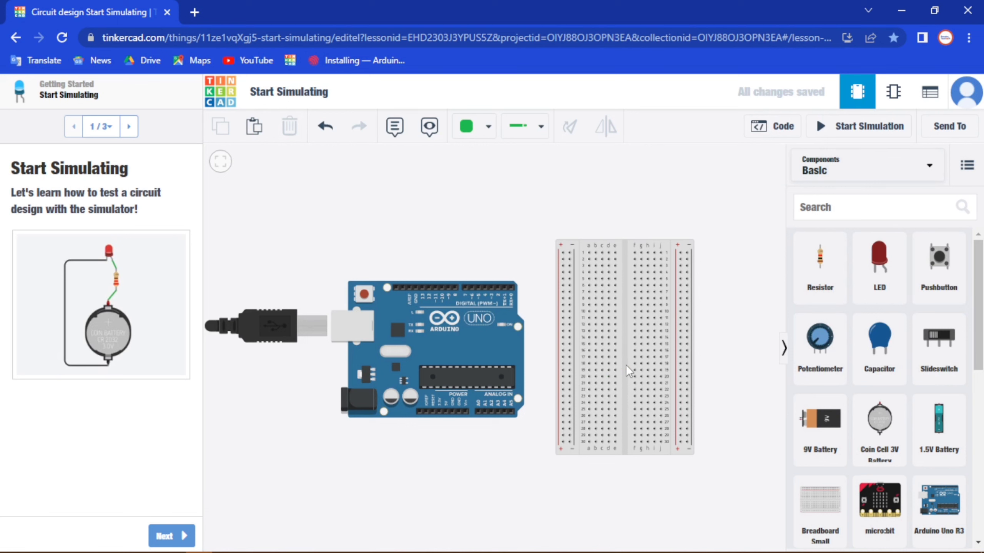
- Rotate breadboard BB4 another quarter turn clockwise so that it lies horizontally
{"action": "left_click", "coordinate": [626, 365]}
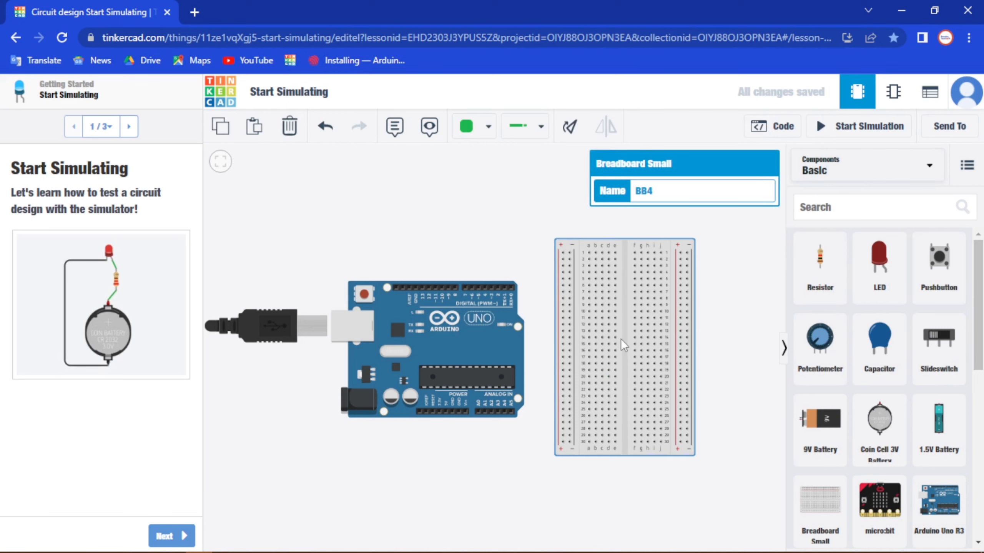
{"action": "left_click", "coordinate": [569, 126]}
{"action": "left_click", "coordinate": [569, 126]}
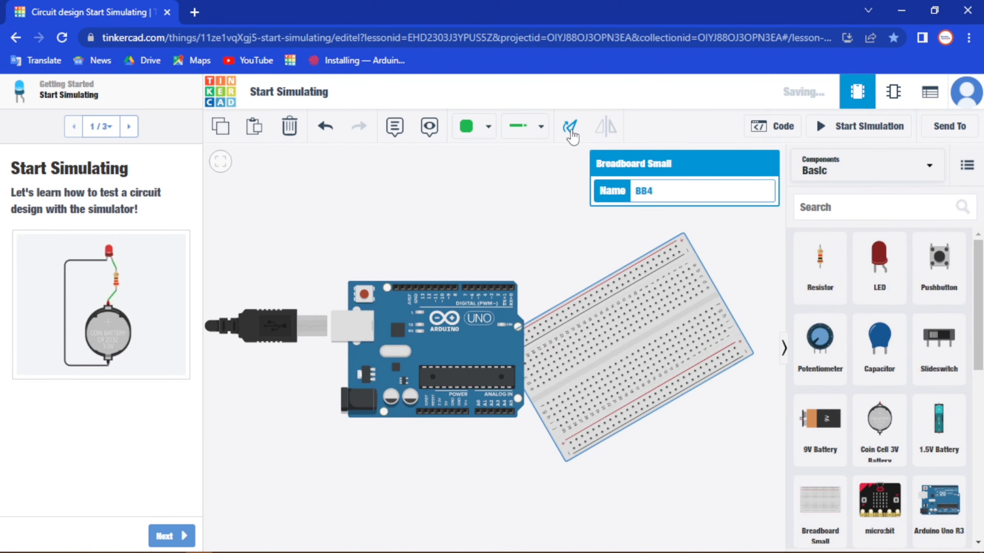
{"action": "left_click", "coordinate": [569, 126]}
- Arrange the parts with the horizontal breadboard directly above the Arduino Uno R3, leaving a small gap between them
{"action": "left_click_drag", "start_coordinate": [628, 349], "coordinate": [524, 215]}
{"action": "left_click_drag", "start_coordinate": [505, 397], "coordinate": [597, 444]}
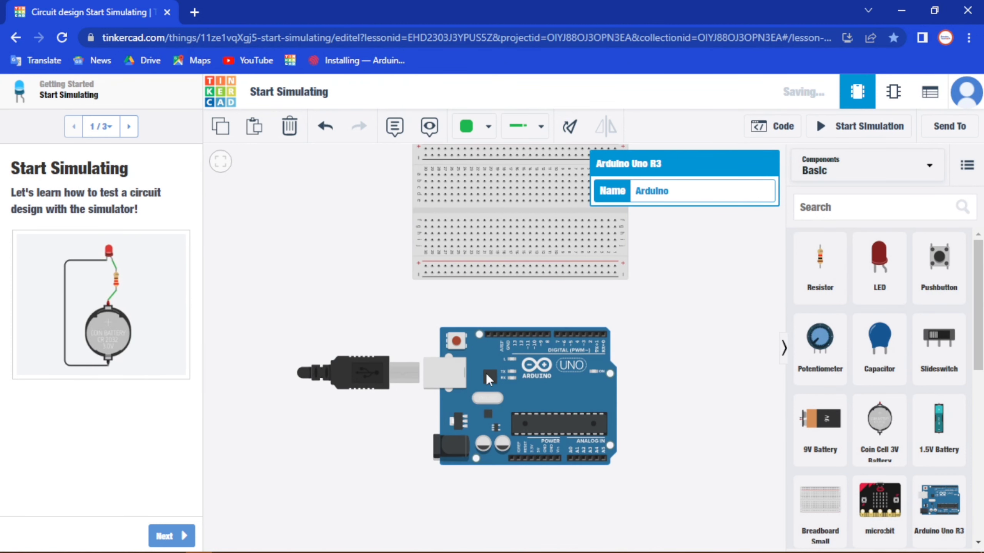
{"action": "left_click_drag", "start_coordinate": [524, 207], "coordinate": [523, 239]}
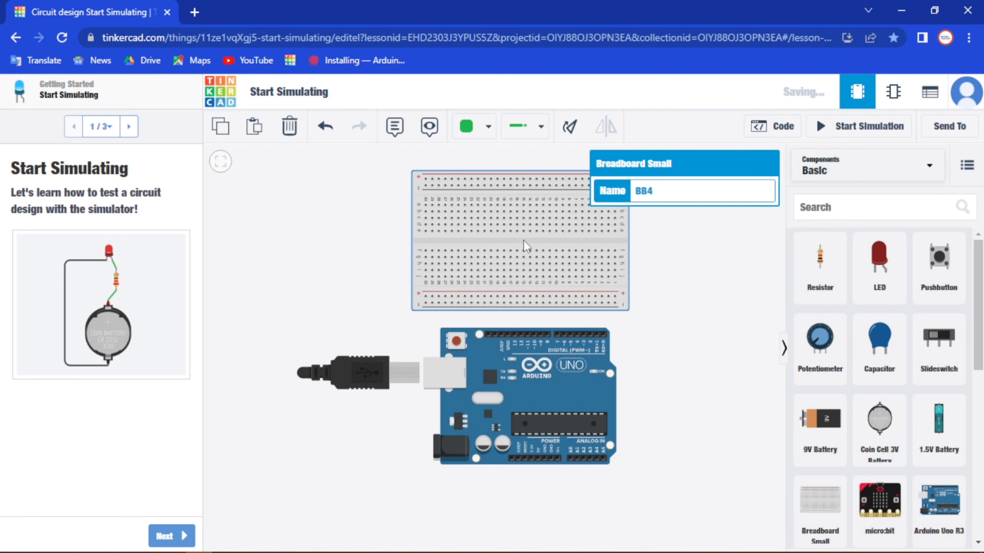
{"action": "left_click_drag", "start_coordinate": [551, 395], "coordinate": [517, 399]}
{"action": "left_click", "coordinate": [720, 287]}
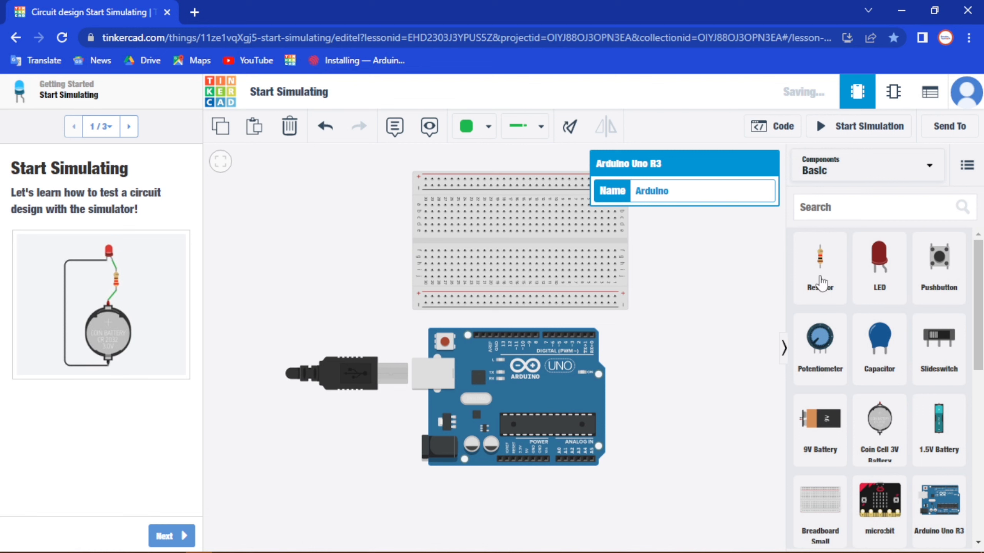
- Place a red LED on the breadboard with its legs in row f, columns 21 and 22
{"action": "left_click_drag", "start_coordinate": [877, 267], "coordinate": [482, 253]}
{"action": "scroll", "coordinate": [644, 357], "scroll_direction": "up", "scroll_amount": 2}
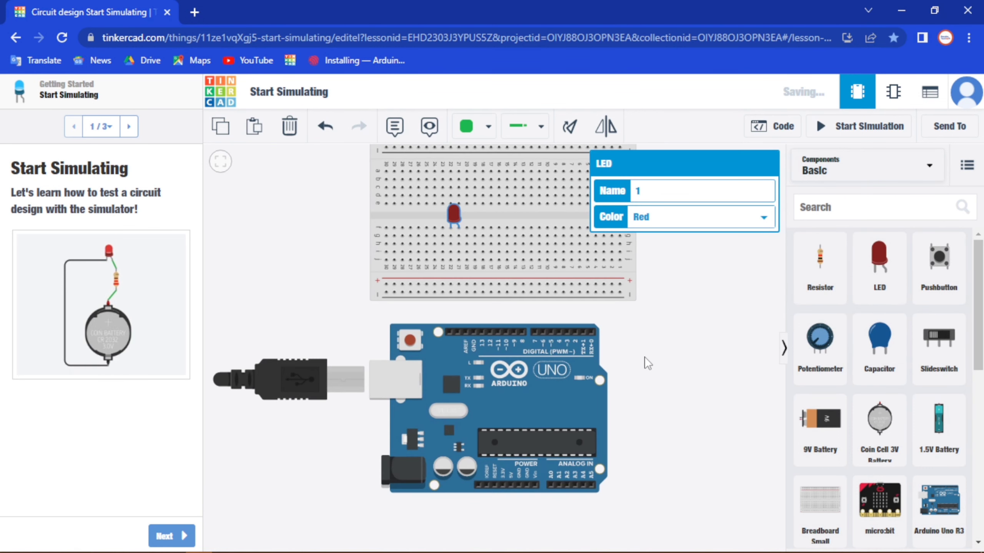
{"action": "scroll", "coordinate": [557, 360], "scroll_direction": "up", "scroll_amount": 1}
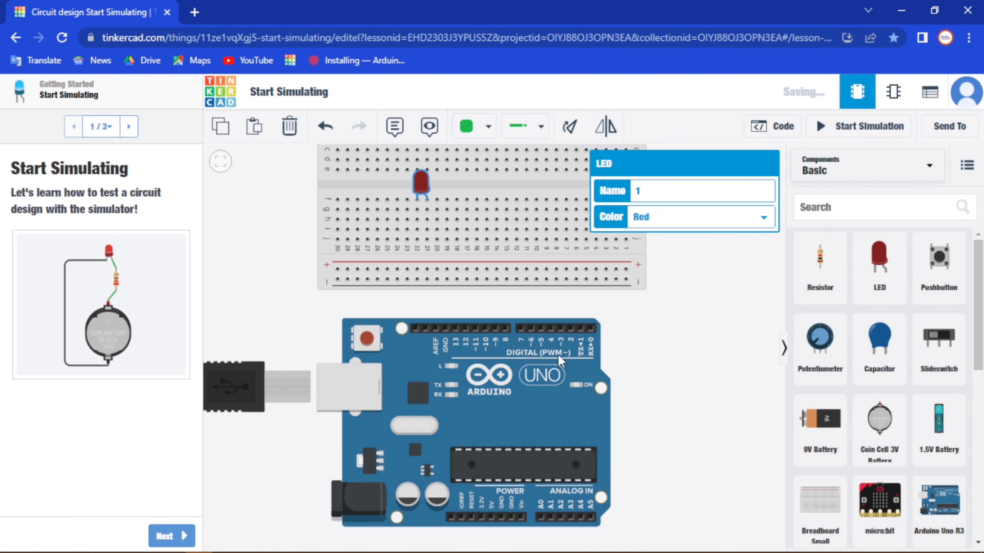
{"action": "left_click_drag", "start_coordinate": [452, 308], "coordinate": [495, 310]}
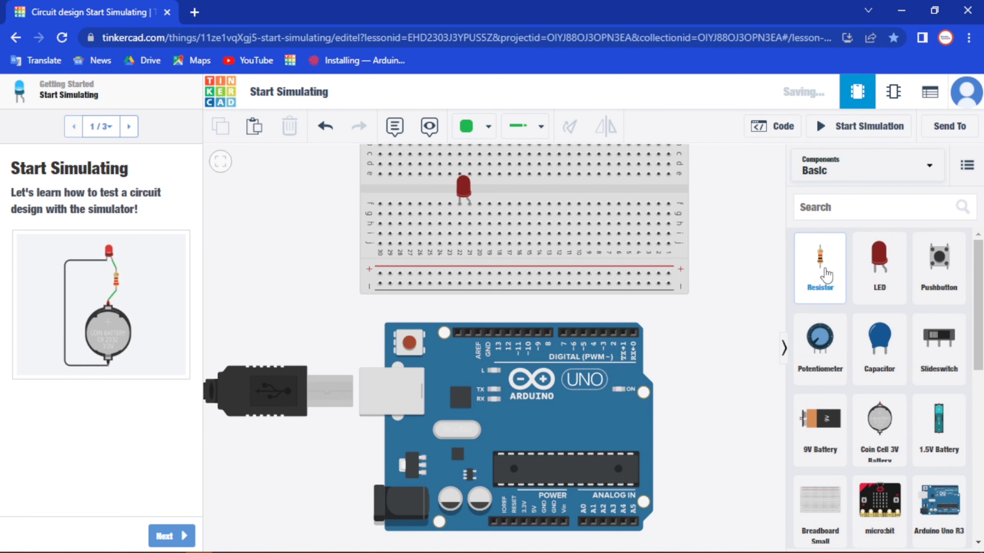
- Add a resistor, rotate it horizontal, and place it along breadboard row h from column 21 to column 17
{"action": "left_click_drag", "start_coordinate": [820, 269], "coordinate": [460, 265]}
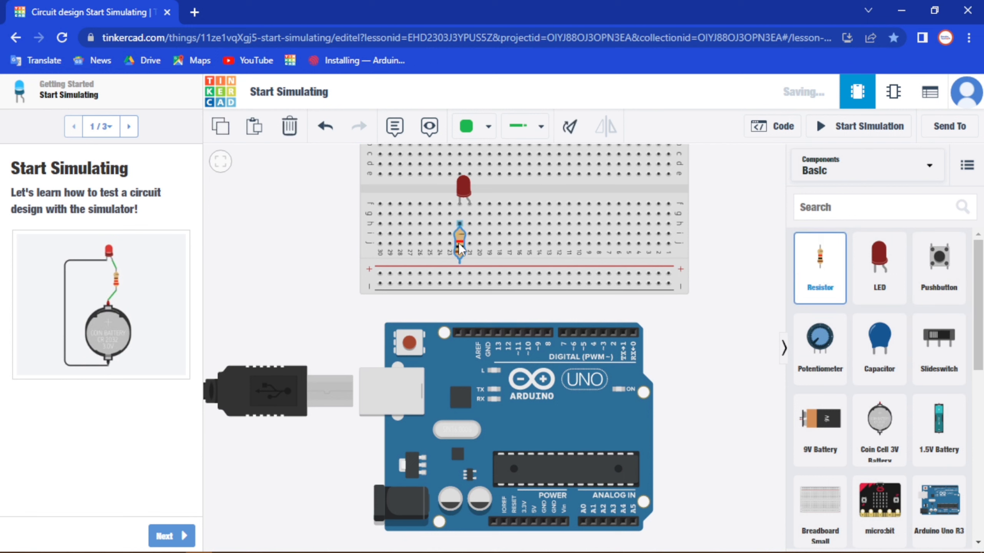
{"action": "left_click_drag", "start_coordinate": [459, 265], "coordinate": [470, 257]}
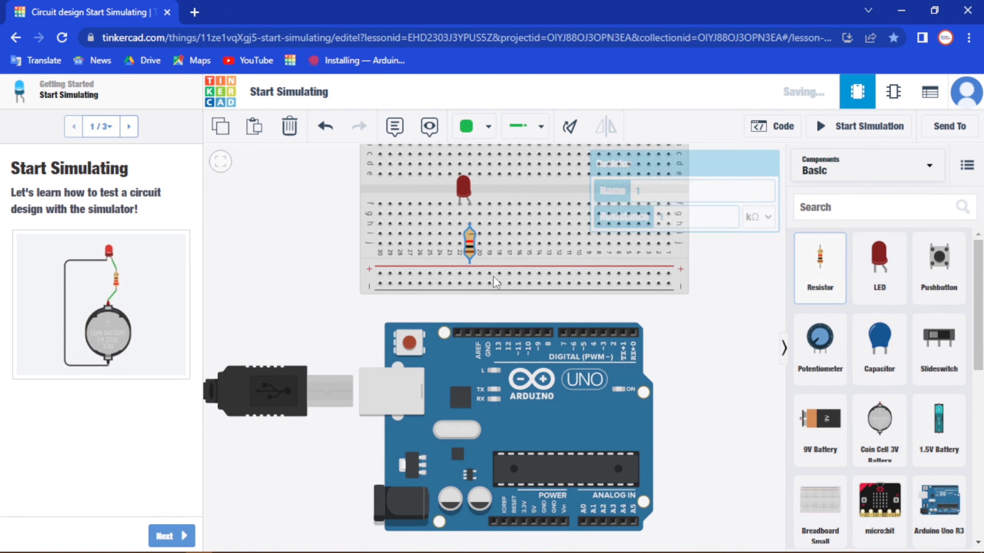
{"action": "left_click", "coordinate": [570, 131]}
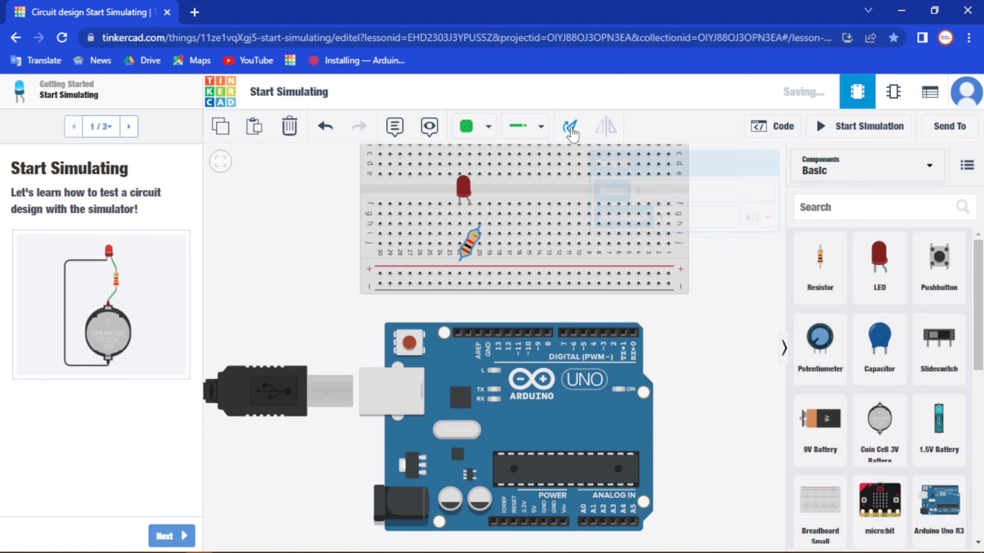
{"action": "left_click_drag", "start_coordinate": [475, 240], "coordinate": [487, 224]}
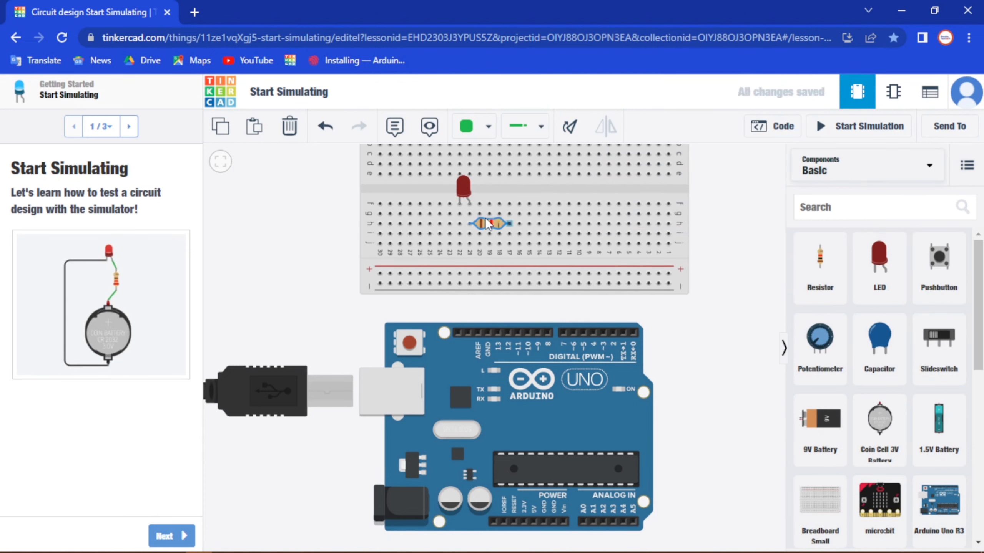
{"action": "scroll", "coordinate": [494, 223], "scroll_direction": "down", "scroll_amount": 1}
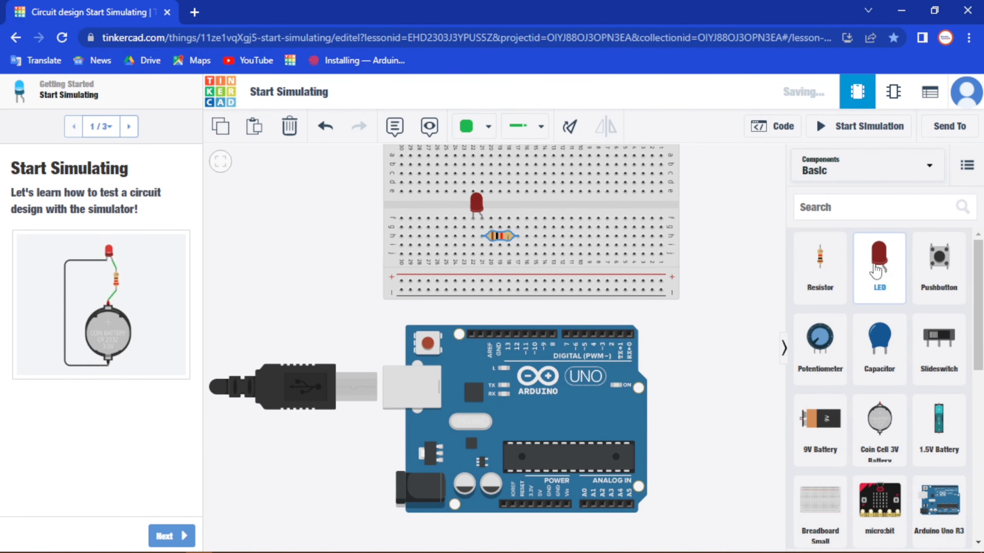
- Place a pushbutton across the breadboard's centre gap at columns 3 and 5, and a vertical resistor from column 5 to the lower negative rail
{"action": "left_click_drag", "start_coordinate": [941, 271], "coordinate": [634, 210]}
{"action": "left_click", "coordinate": [633, 205]}
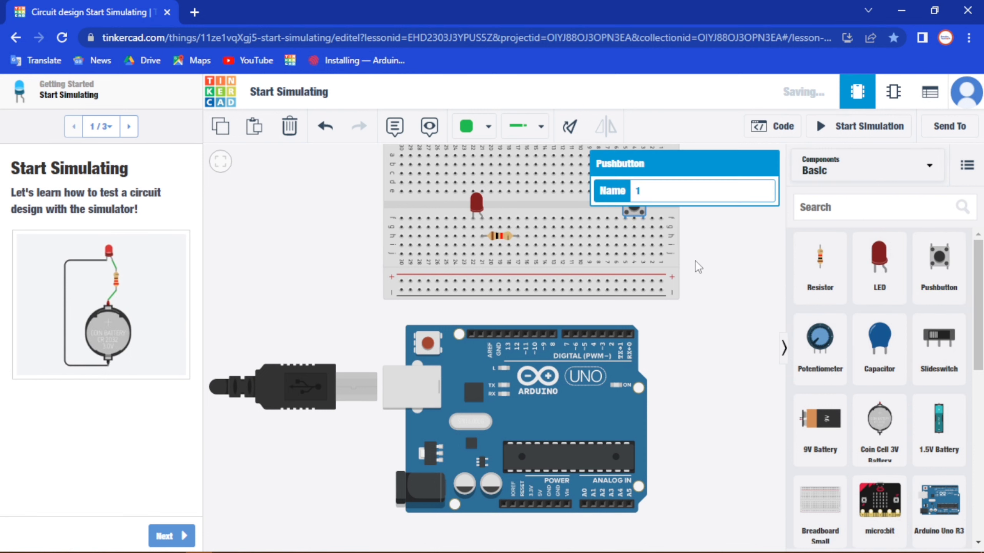
{"action": "left_click", "coordinate": [818, 273]}
{"action": "left_click_drag", "start_coordinate": [792, 291], "coordinate": [625, 267]}
{"action": "left_click", "coordinate": [720, 276]}
{"action": "left_click", "coordinate": [626, 272]}
{"action": "left_click_drag", "start_coordinate": [939, 258], "coordinate": [629, 224]}
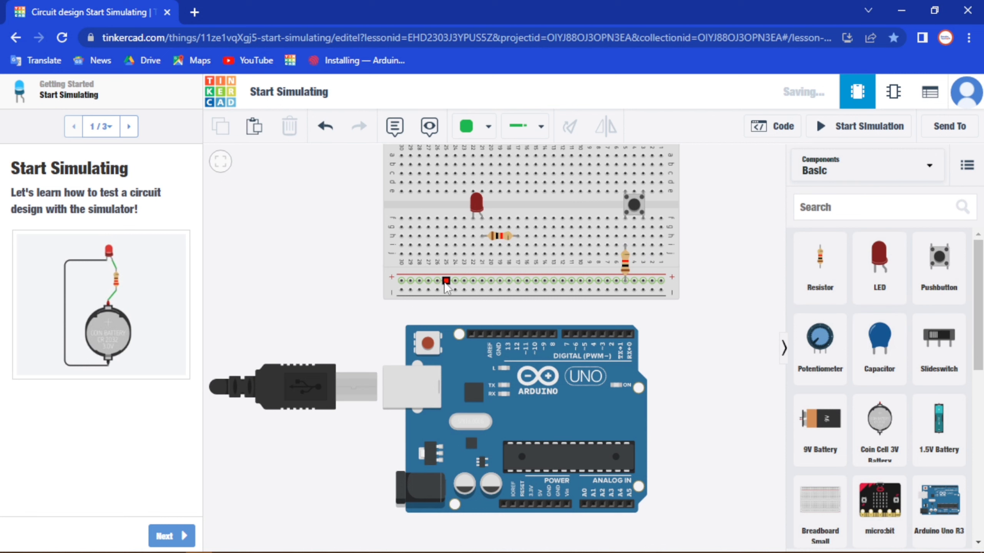
{"action": "left_click_drag", "start_coordinate": [627, 264], "coordinate": [629, 275]}
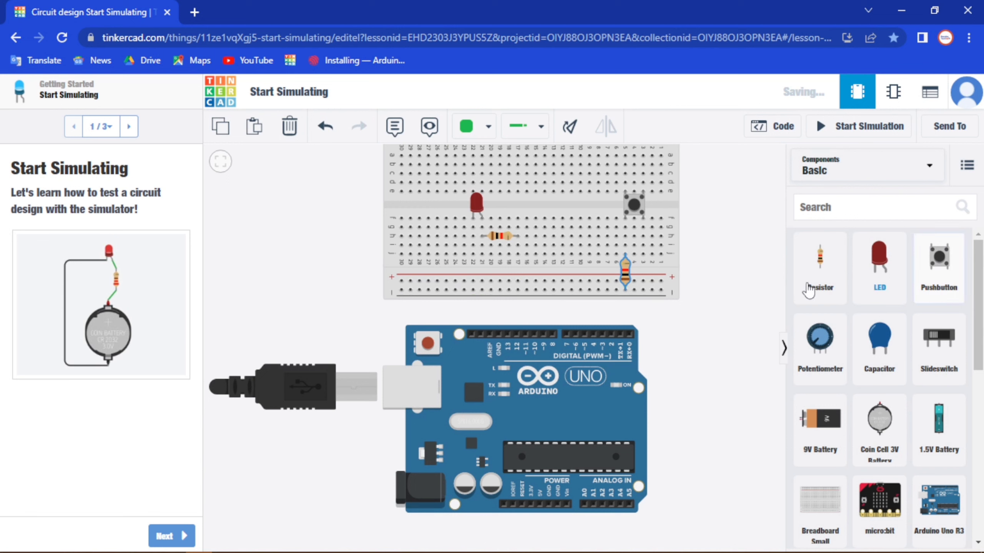
- Set the resistance of the horizontal resistor beside the LED to 330 Ω
{"action": "left_click", "coordinate": [504, 237]}
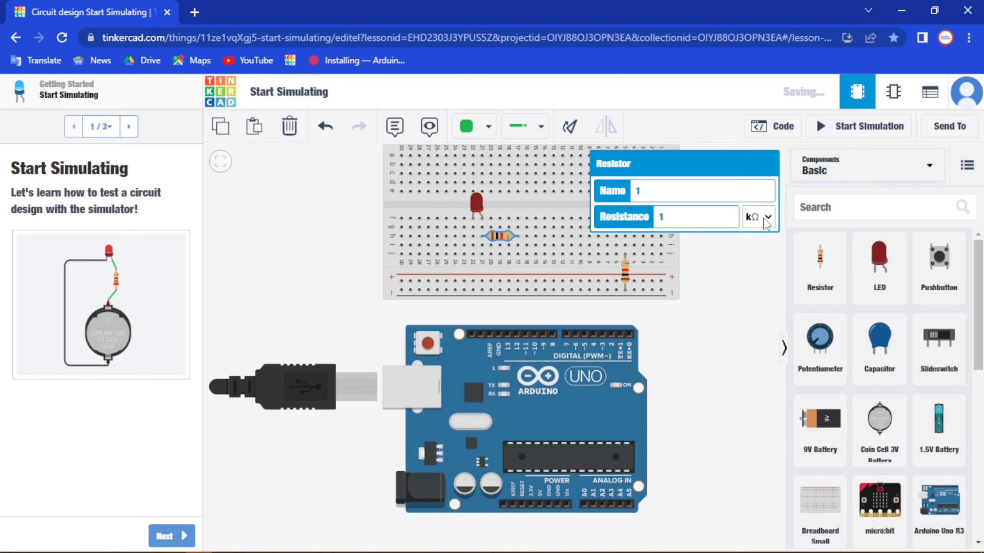
{"action": "double_click", "coordinate": [675, 218]}
{"action": "type", "text": "330"}
{"action": "left_click", "coordinate": [765, 223]}
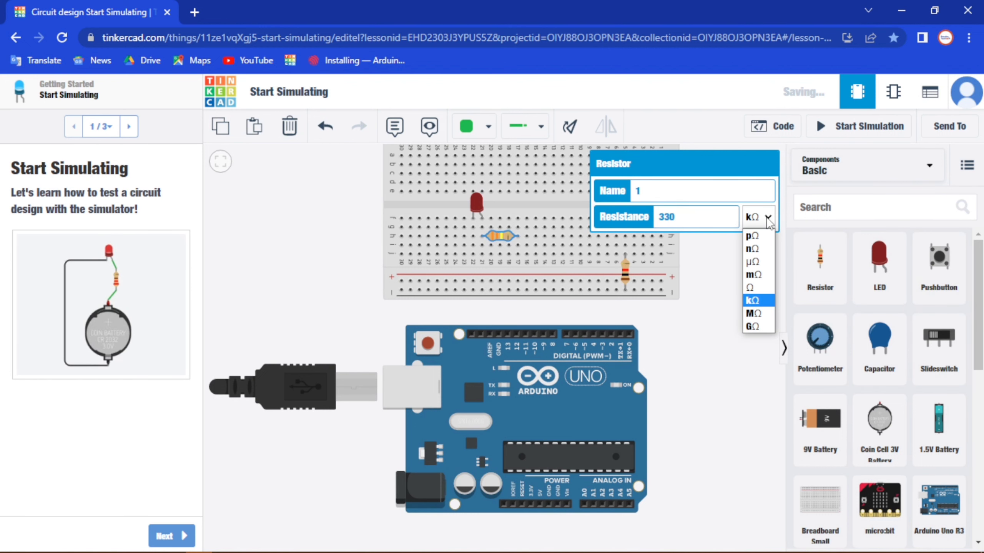
{"action": "left_click", "coordinate": [760, 288]}
{"action": "left_click", "coordinate": [728, 309]}
- Set the resistance of the vertical resistor below the pushbutton to 10 kΩ
{"action": "left_click", "coordinate": [625, 271]}
{"action": "type", "text": "0"}
{"action": "left_click", "coordinate": [725, 275]}
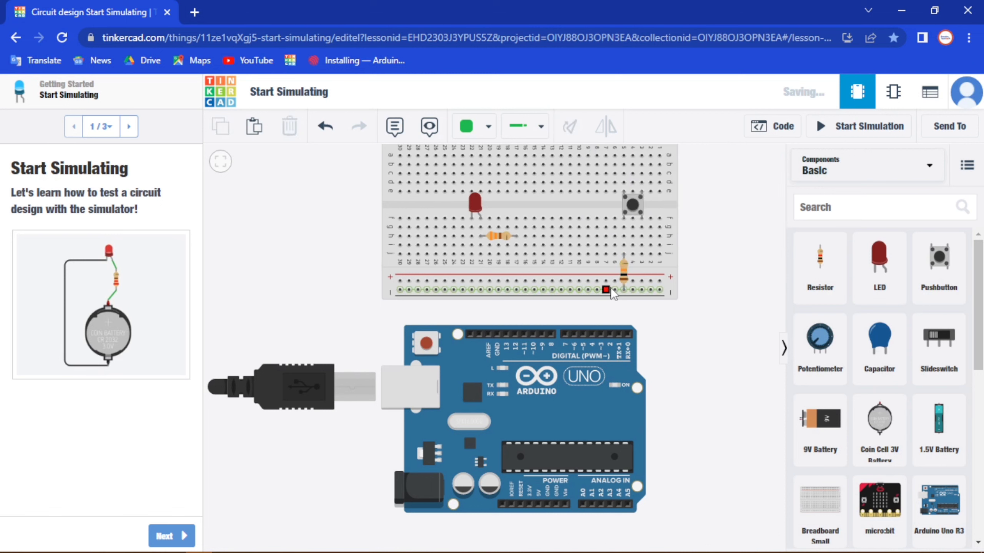
- Wire the LED's column 22 at row j to the lower negative rail and colour the wire black
{"action": "left_click", "coordinate": [471, 254]}
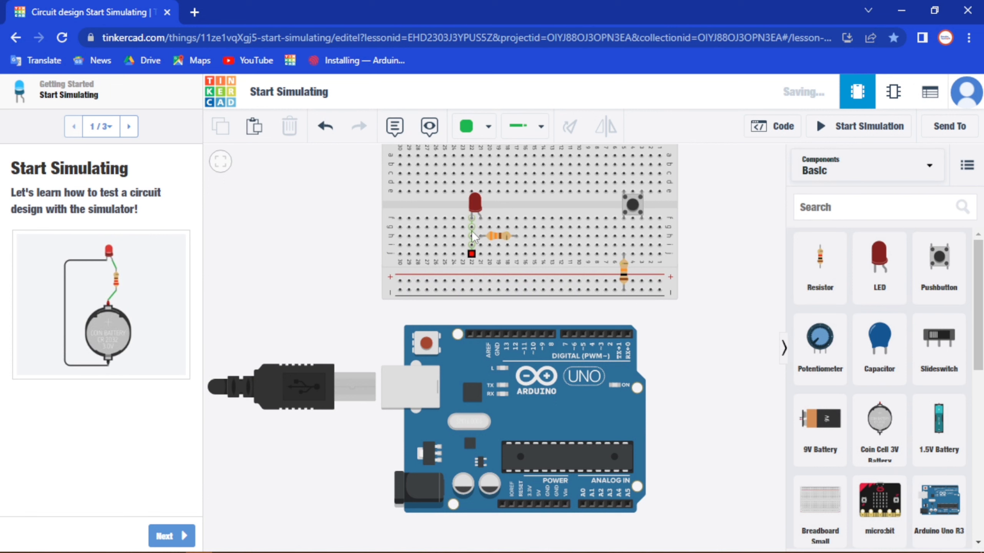
{"action": "left_click", "coordinate": [472, 256]}
{"action": "left_click", "coordinate": [471, 289]}
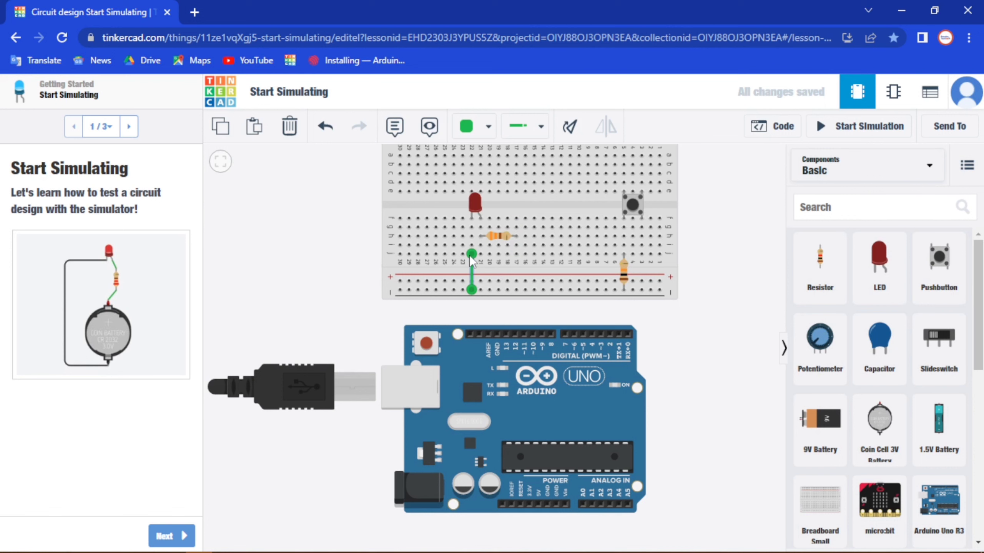
{"action": "left_click", "coordinate": [541, 129]}
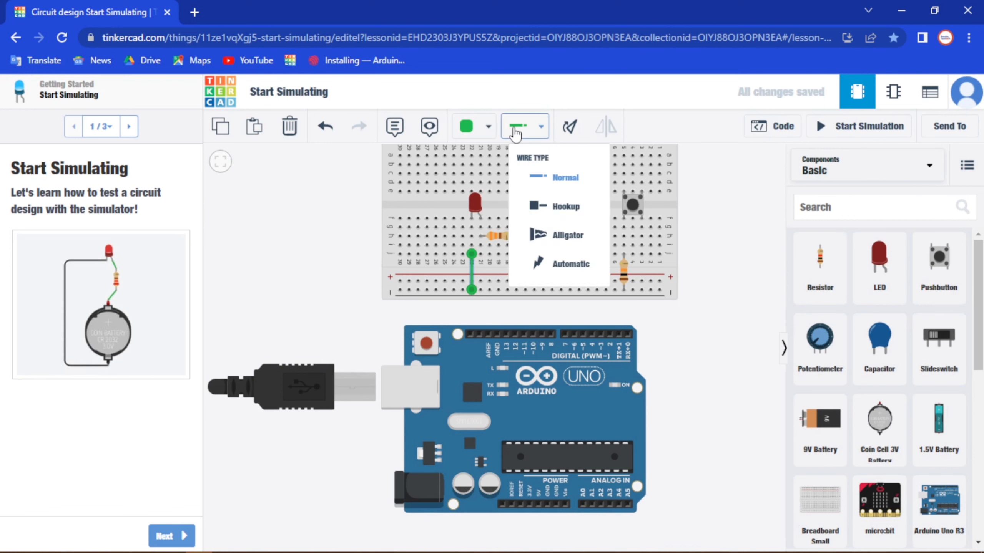
{"action": "left_click", "coordinate": [487, 127]}
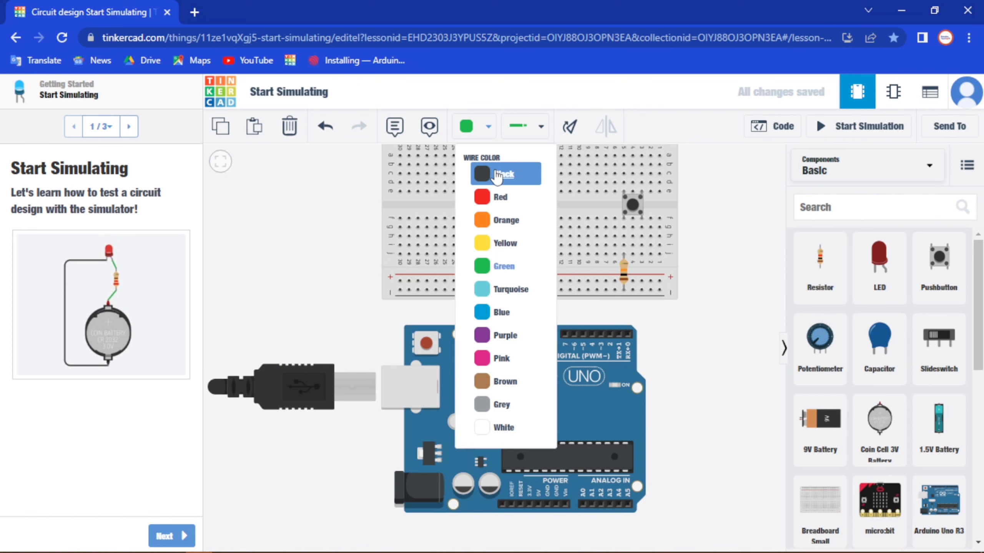
{"action": "left_click", "coordinate": [498, 177]}
{"action": "left_click", "coordinate": [705, 344]}
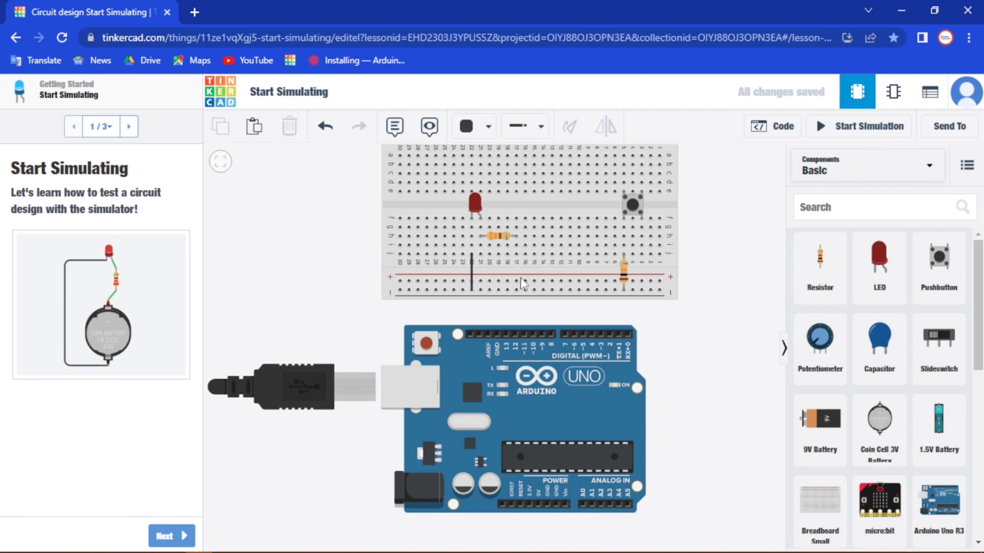
- Connect the Arduino's GND pin beside pin 13 to the breadboard's lower negative rail with a black wire
{"action": "left_click", "coordinate": [497, 334]}
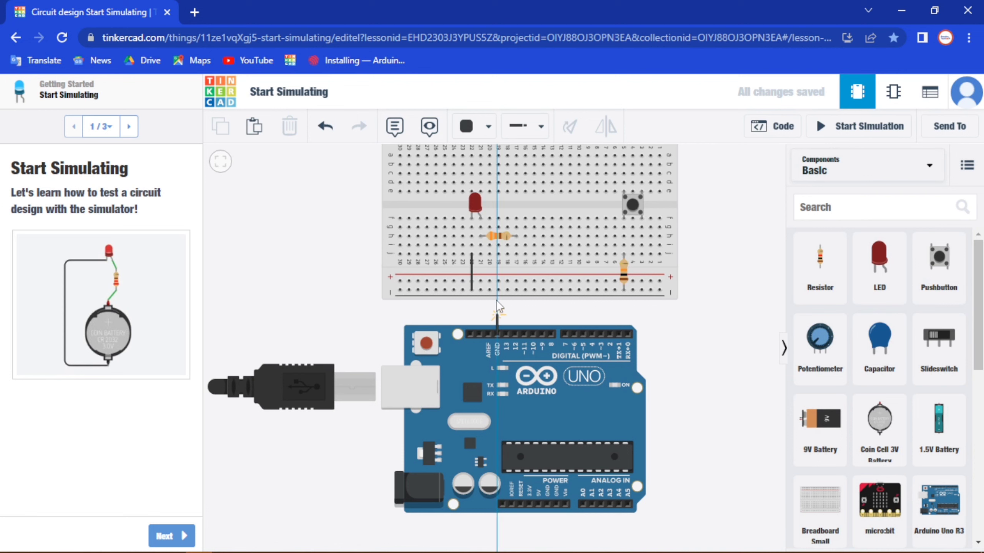
{"action": "left_click", "coordinate": [498, 289]}
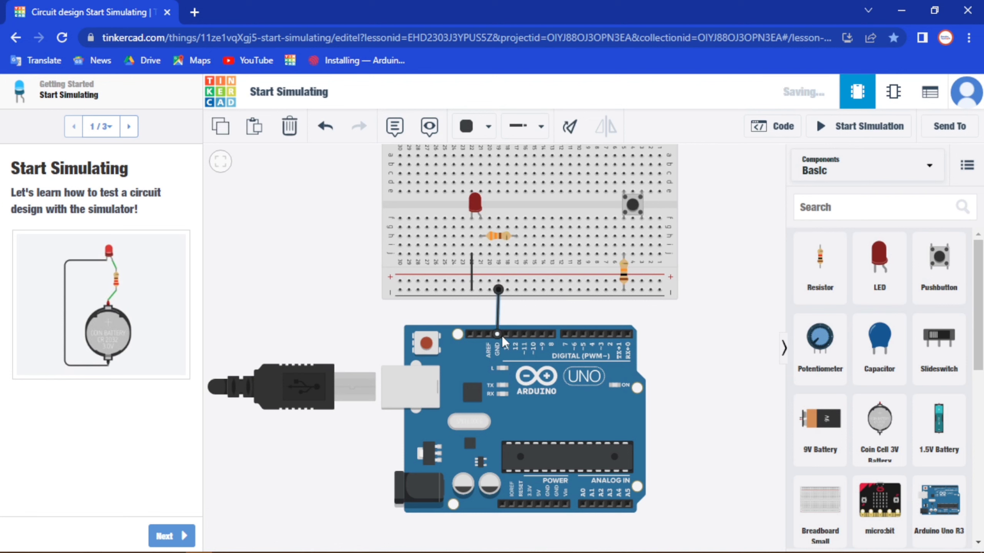
{"action": "left_click", "coordinate": [694, 344]}
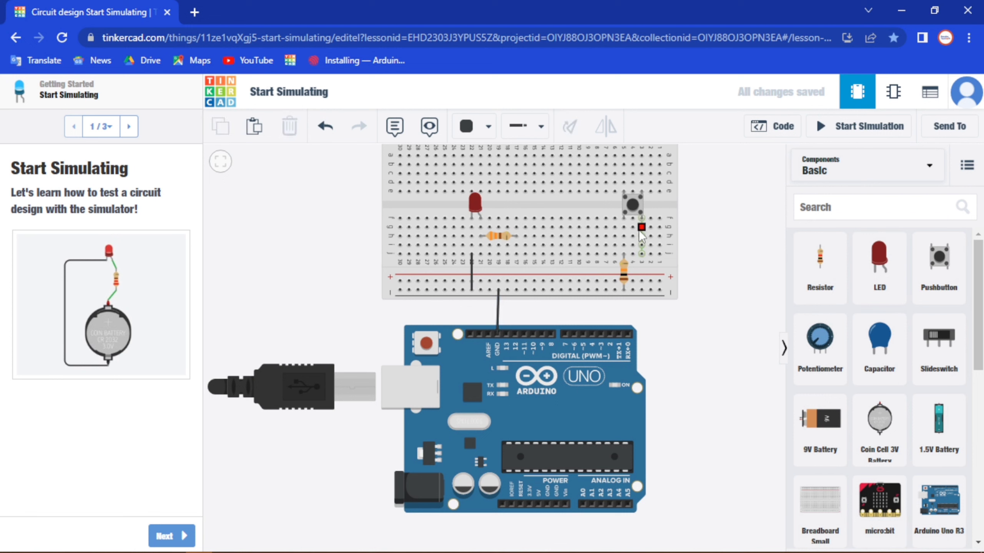
- Run red wires from the pushbutton's column 3 to the Arduino's 5V pin and from its column 5 to digital pin 7
{"action": "left_click", "coordinate": [641, 256]}
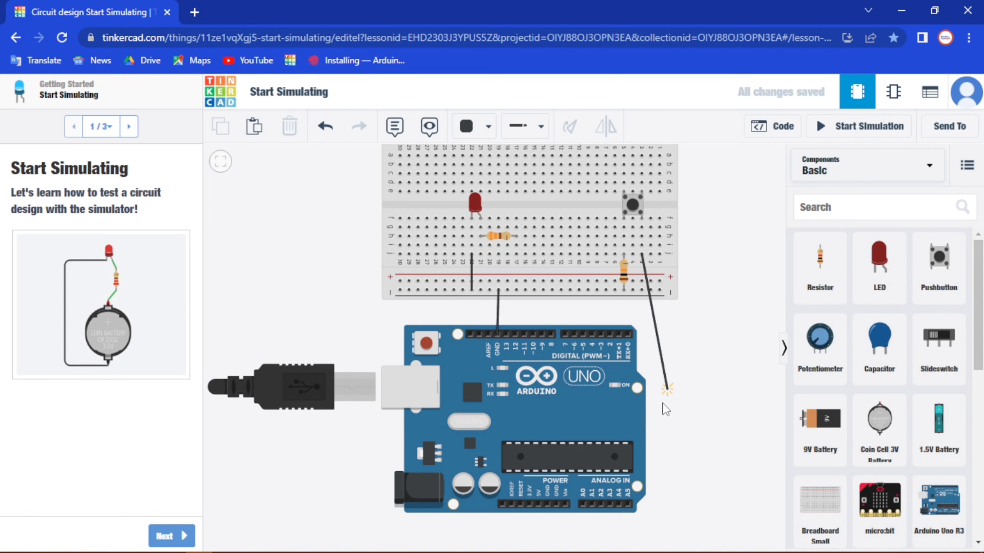
{"action": "left_click", "coordinate": [537, 507]}
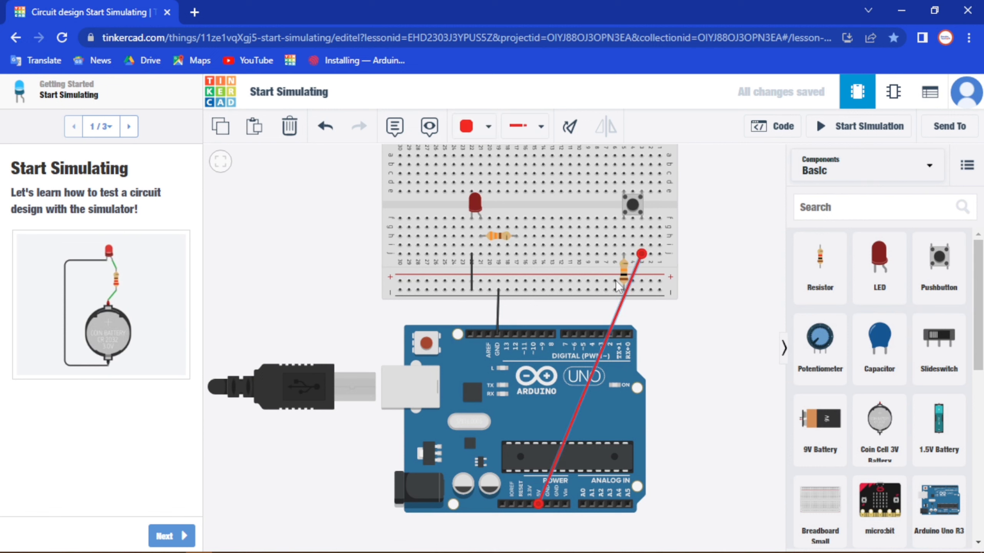
{"action": "left_click", "coordinate": [624, 229]}
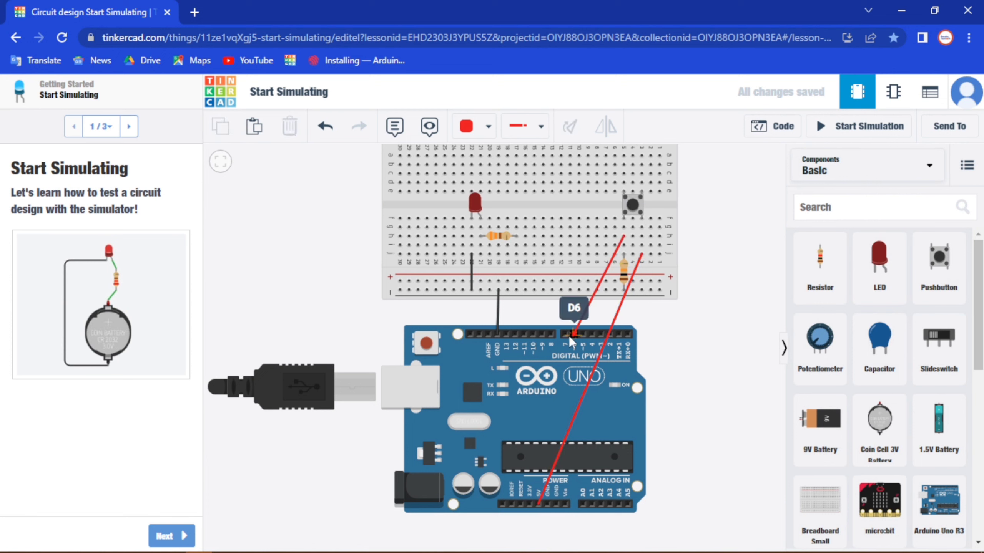
{"action": "left_click", "coordinate": [570, 335]}
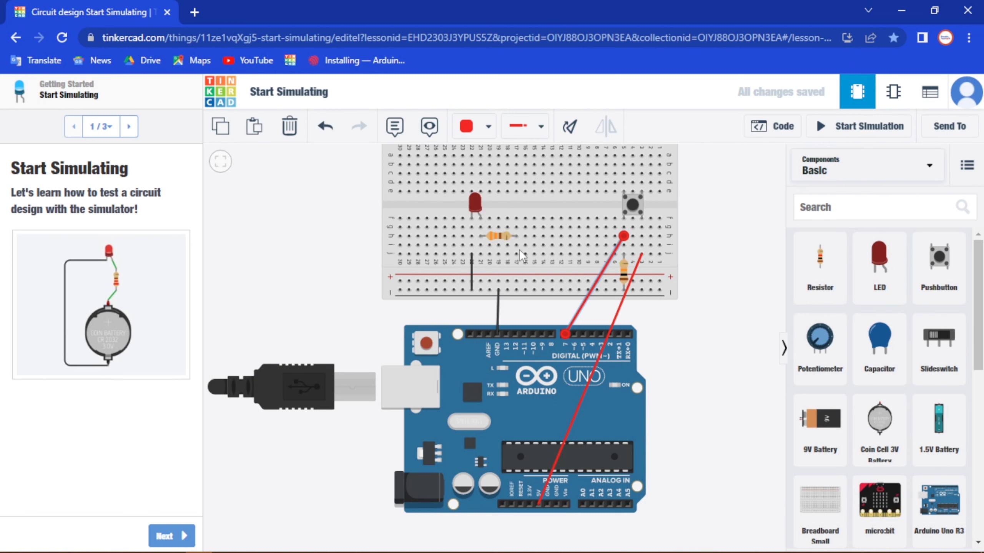
- Wire the LED resistor's column 17 to digital pin 8 in green, and recolour the pin 7 wire turquoise
{"action": "left_click", "coordinate": [516, 244]}
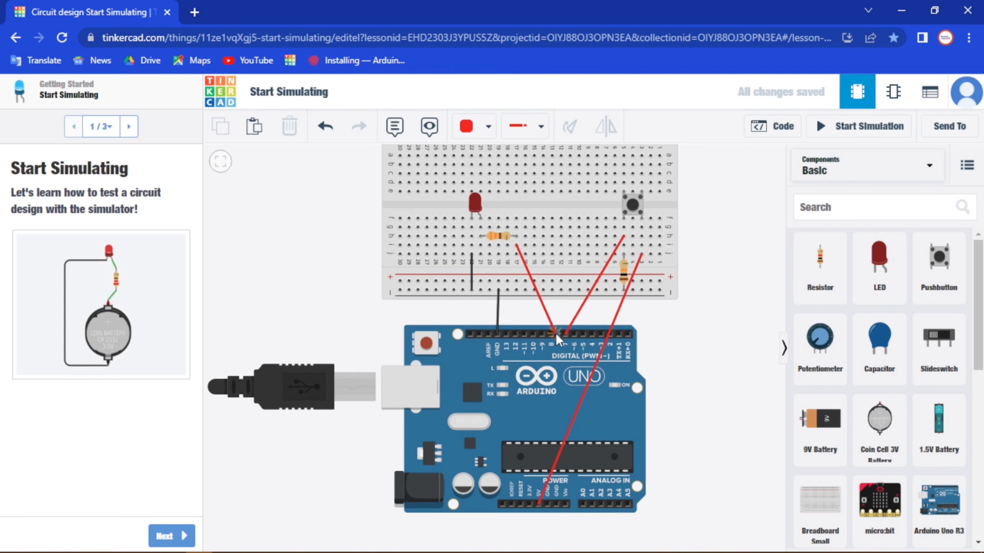
{"action": "left_click", "coordinate": [554, 334]}
{"action": "left_click", "coordinate": [488, 128]}
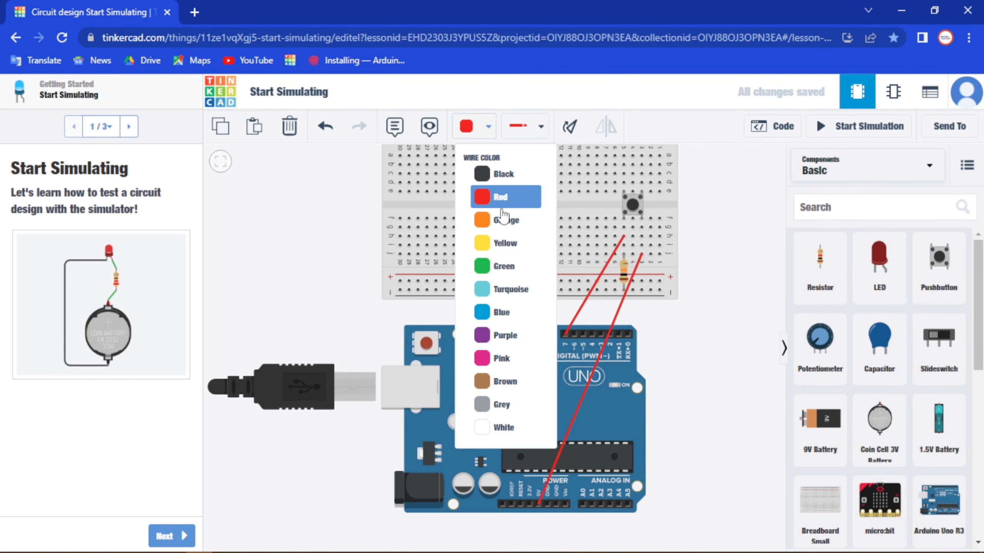
{"action": "left_click", "coordinate": [503, 266]}
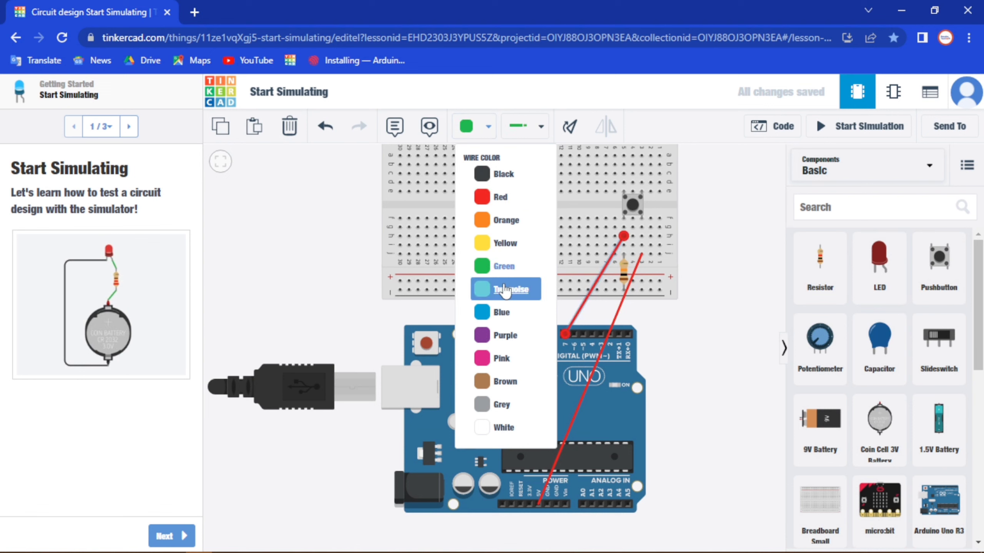
{"action": "left_click", "coordinate": [505, 290]}
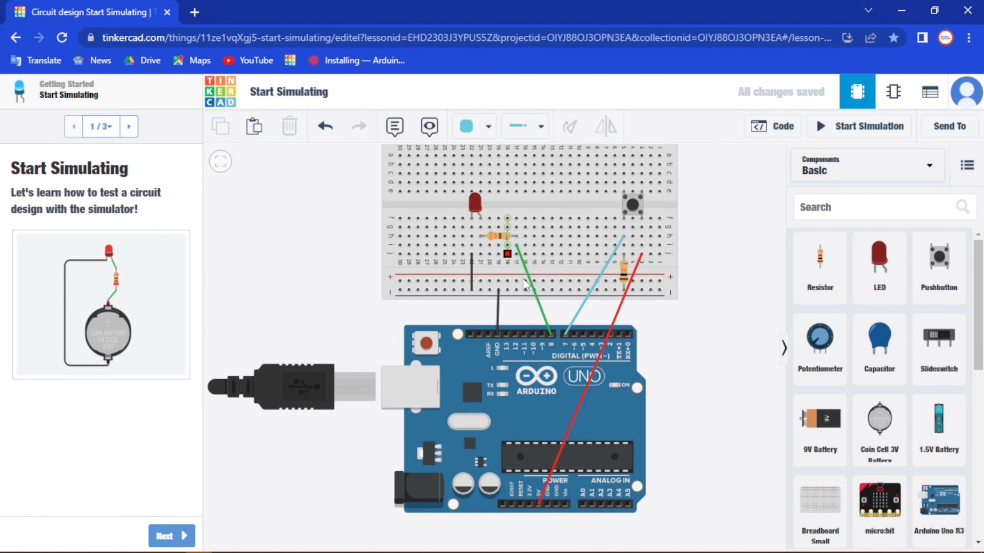
{"action": "left_click", "coordinate": [646, 299]}
- Collapse the component library, download a picture of the whole circuit design, and open the downloaded Start Simulating.png
{"action": "scroll", "coordinate": [678, 326], "scroll_direction": "down", "scroll_amount": 1}
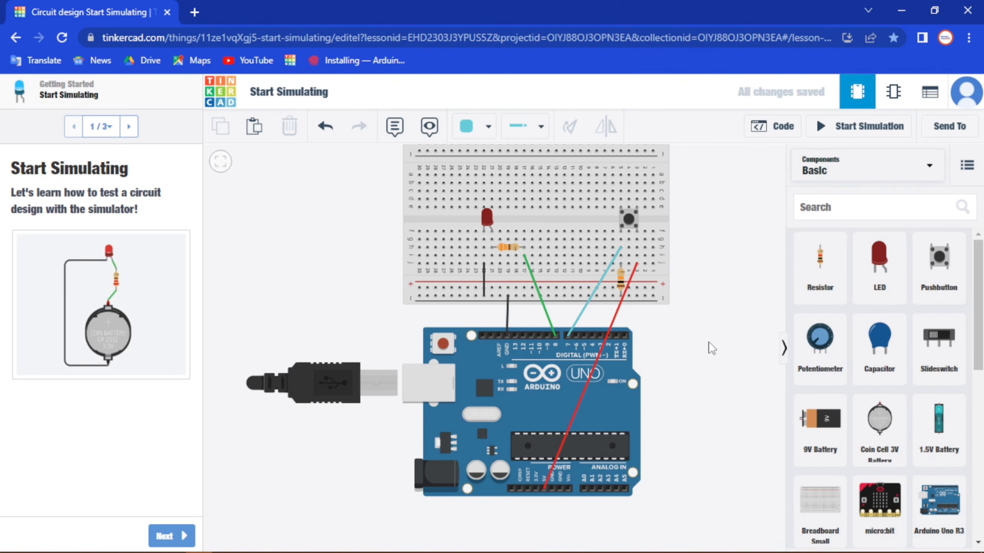
{"action": "scroll", "coordinate": [696, 358], "scroll_direction": "down", "scroll_amount": 1}
{"action": "left_click_drag", "start_coordinate": [693, 358], "coordinate": [686, 367]}
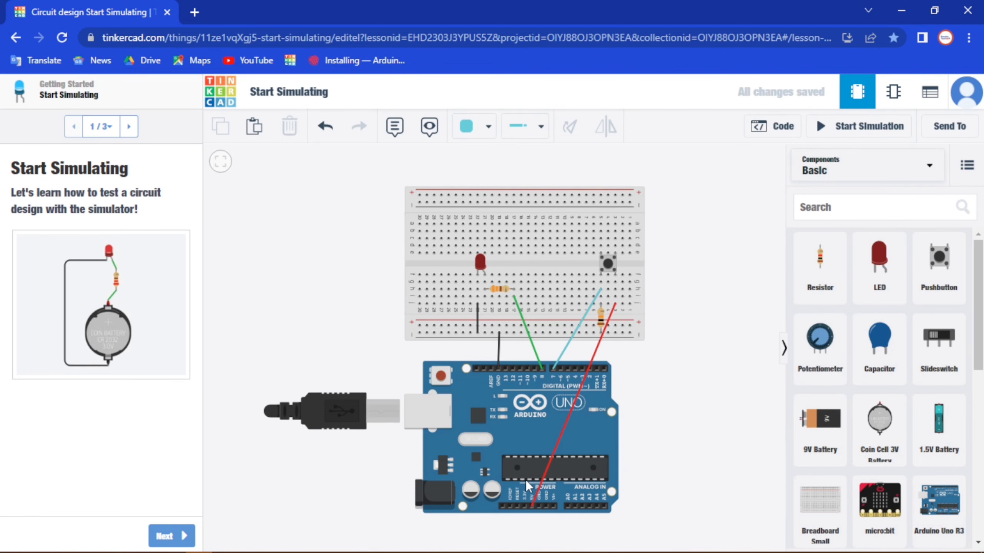
{"action": "left_click", "coordinate": [784, 348]}
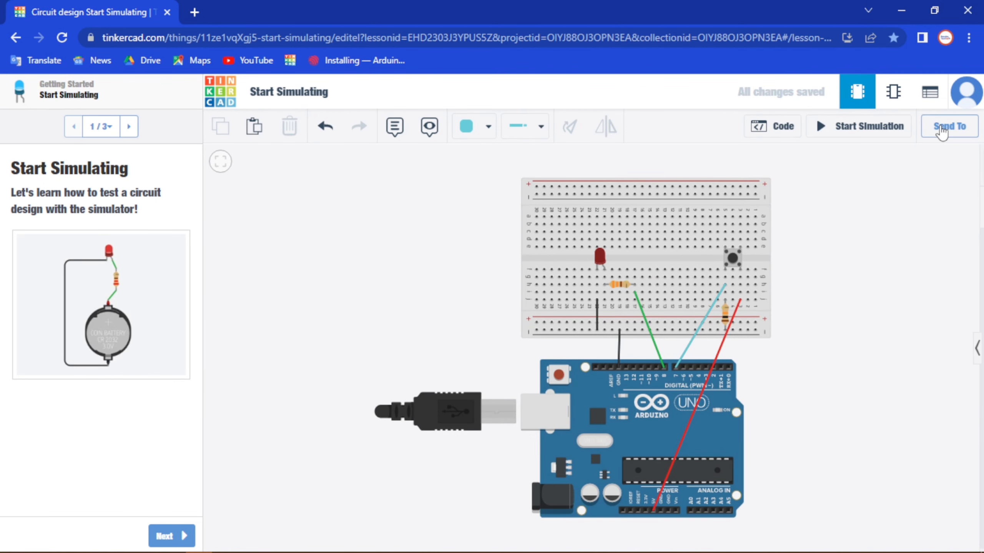
{"action": "left_click", "coordinate": [941, 132]}
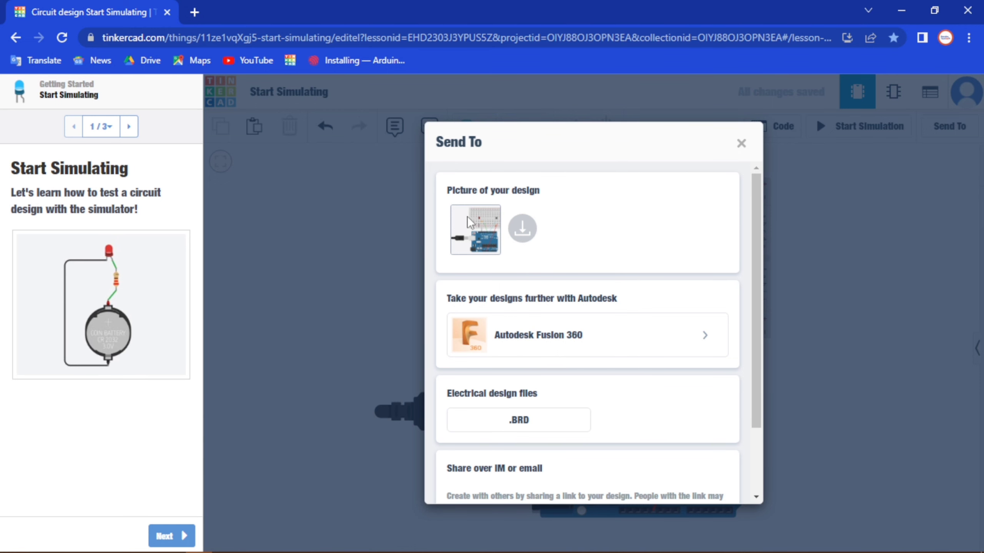
{"action": "left_click", "coordinate": [467, 217]}
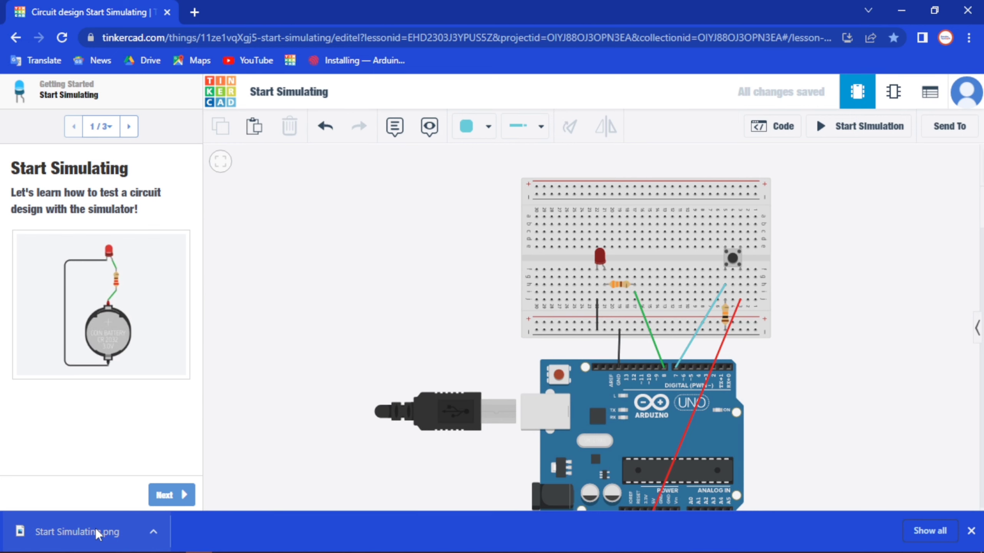
{"action": "left_click", "coordinate": [78, 532]}
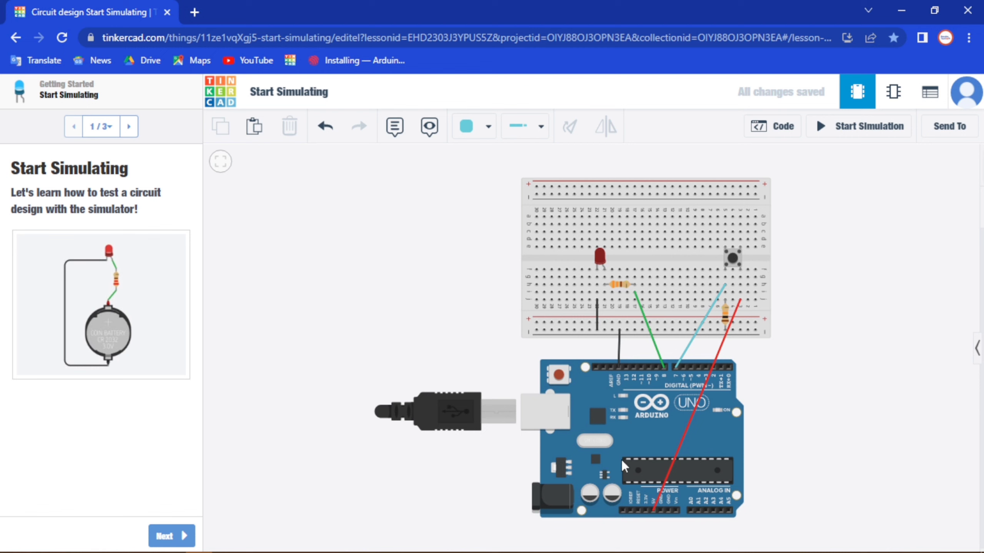
{"action": "left_click", "coordinate": [614, 449]}
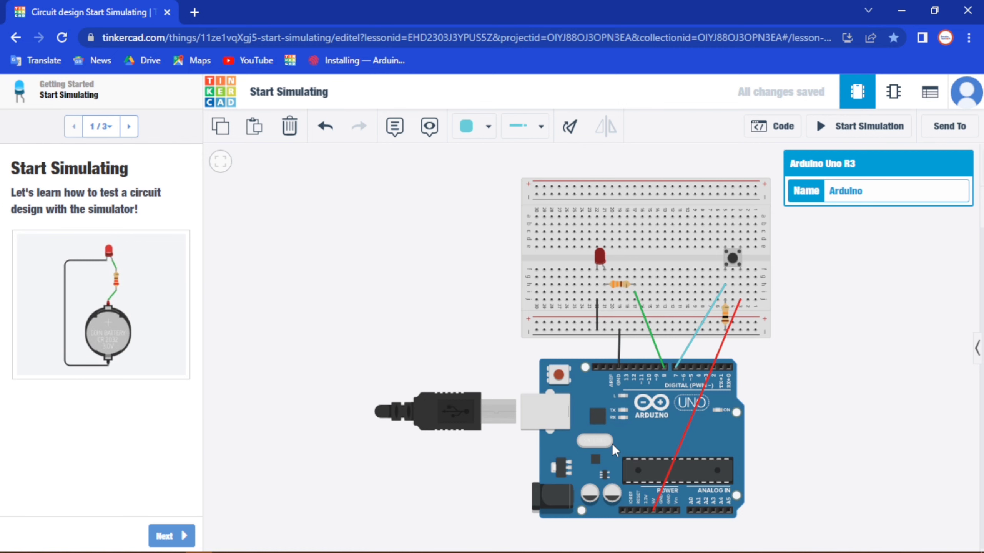
{"action": "left_click", "coordinate": [399, 291]}
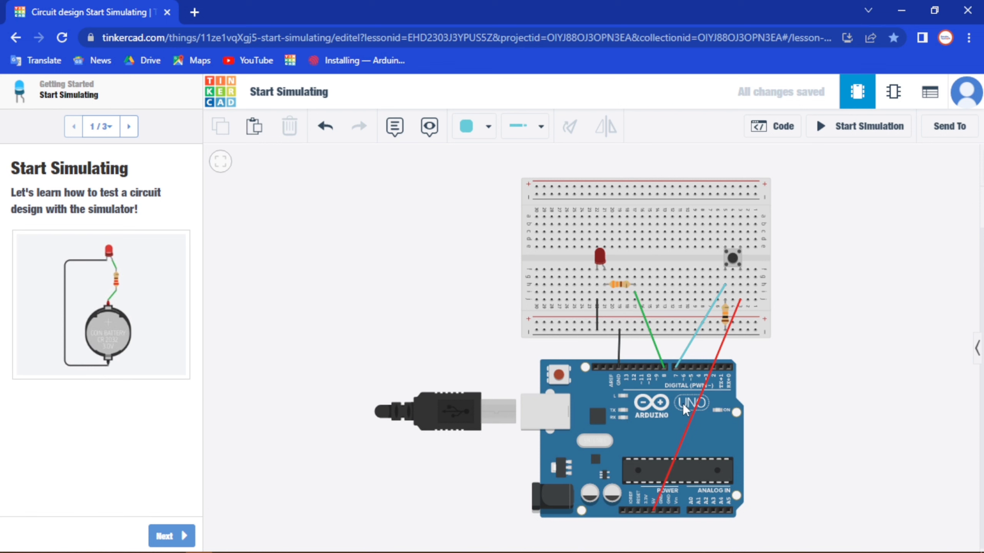
{"action": "left_click_drag", "start_coordinate": [689, 413], "coordinate": [686, 416]}
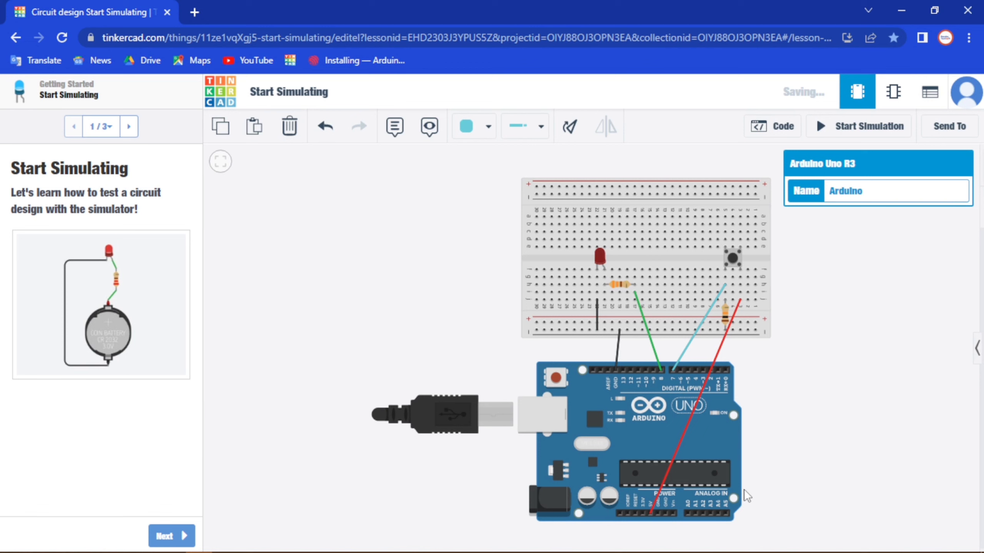
{"action": "left_click", "coordinate": [844, 344]}
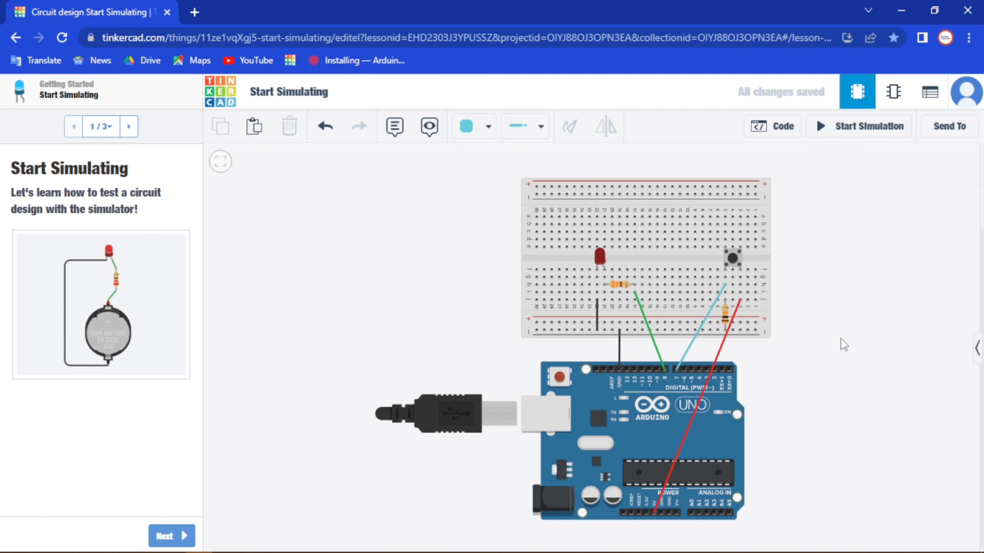